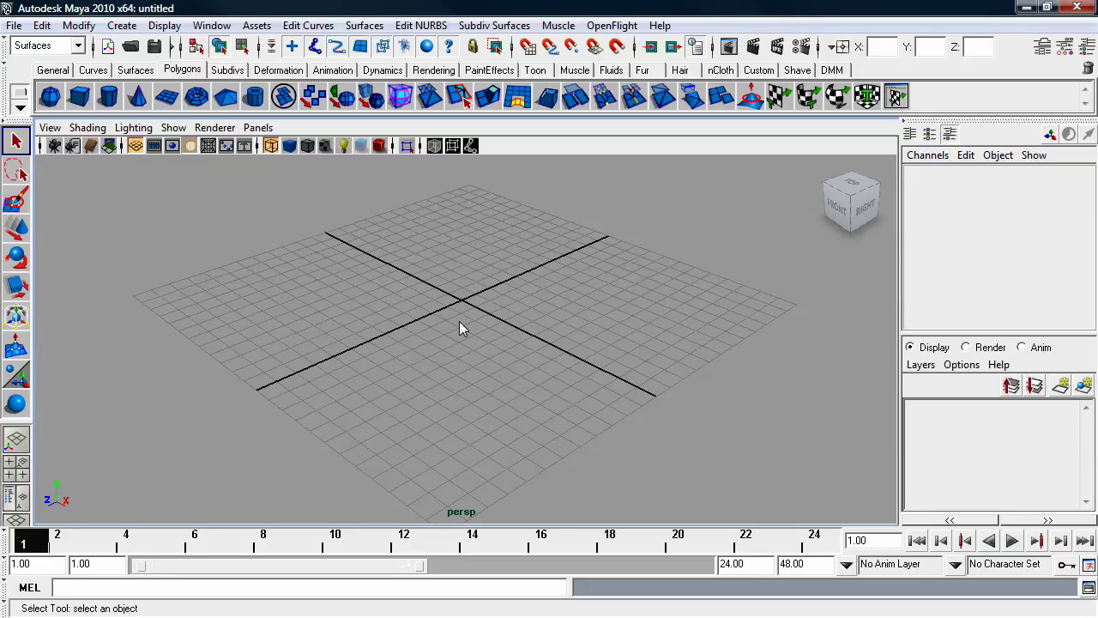
# - Tumble, pan and dolly the perspective view around the grid, and reset it by starting a new scene
pyautogui.moveTo(461, 302)
pyautogui.keyDown('alt'); pyautogui.mouseDown()
pyautogui.moveTo(517, 321)
pyautogui.moveTo(613, 309)
pyautogui.moveTo(601, 265)
pyautogui.moveTo(442, 254)
pyautogui.moveTo(397, 326)
pyautogui.moveTo(601, 284)
pyautogui.moveTo(552, 248)
pyautogui.moveTo(448, 271)
pyautogui.moveTo(473, 306)
pyautogui.moveTo(464, 304)
pyautogui.mouseUp(); pyautogui.keyUp('alt')
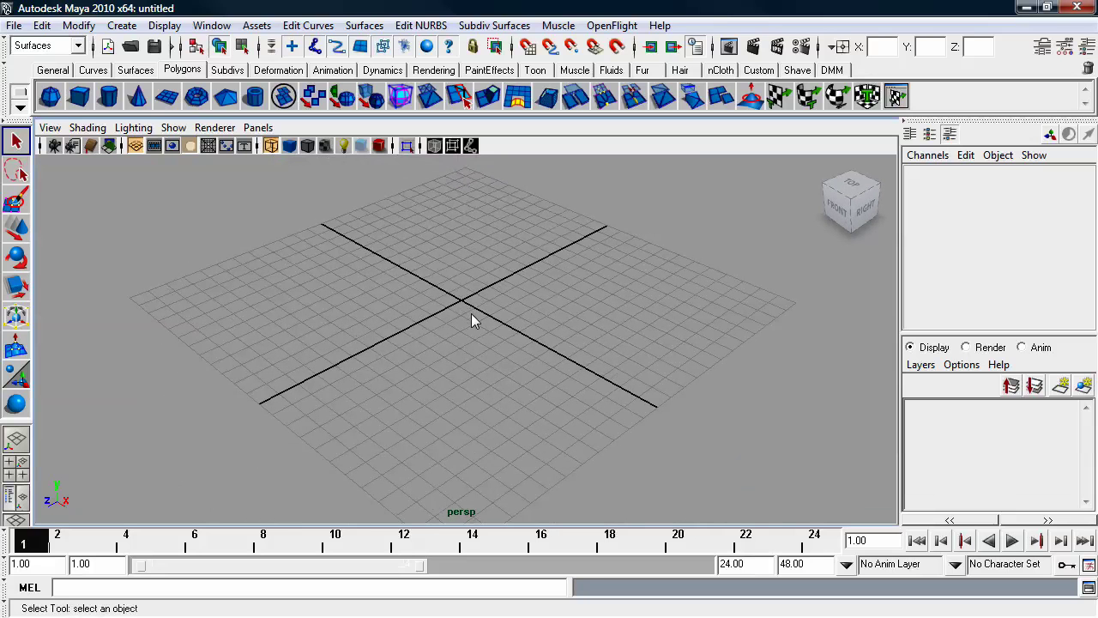
pyautogui.keyDown('alt'); pyautogui.moveTo(566, 302); pyautogui.dragTo(568, 272, button='middle'); pyautogui.keyUp('alt')
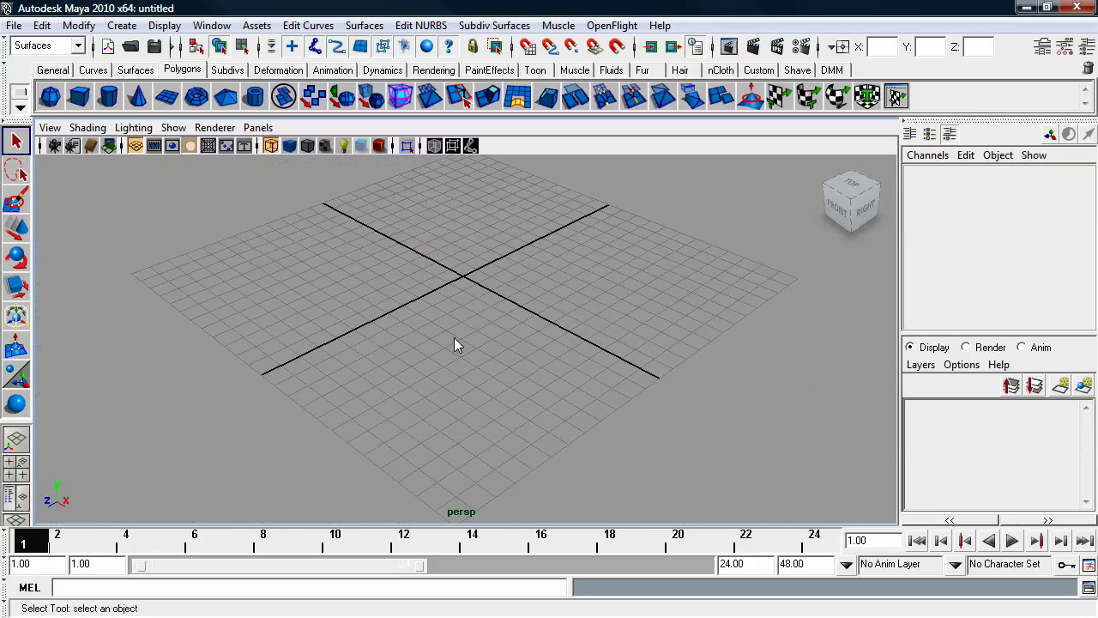
pyautogui.moveTo(460, 293)
pyautogui.keyDown('alt'); pyautogui.mouseDown(button='right')
pyautogui.moveTo(872, 341)
pyautogui.moveTo(340, 284)
pyautogui.moveTo(583, 303)
pyautogui.moveTo(447, 296)
pyautogui.mouseUp(button='right'); pyautogui.keyUp('alt')
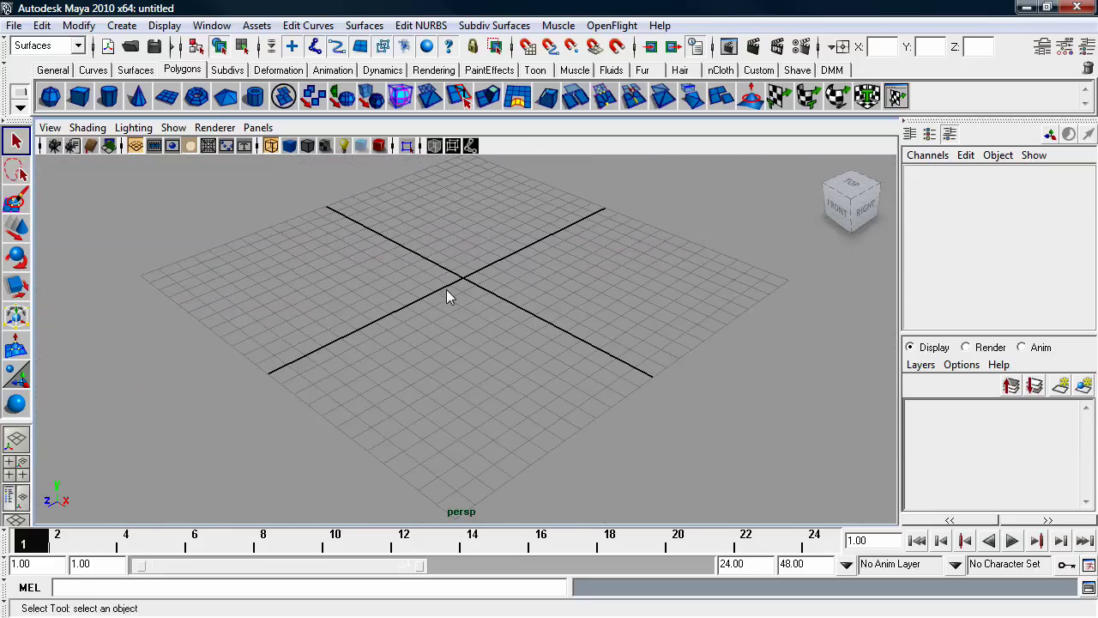
pyautogui.click(108, 46)
pyautogui.click(566, 294)
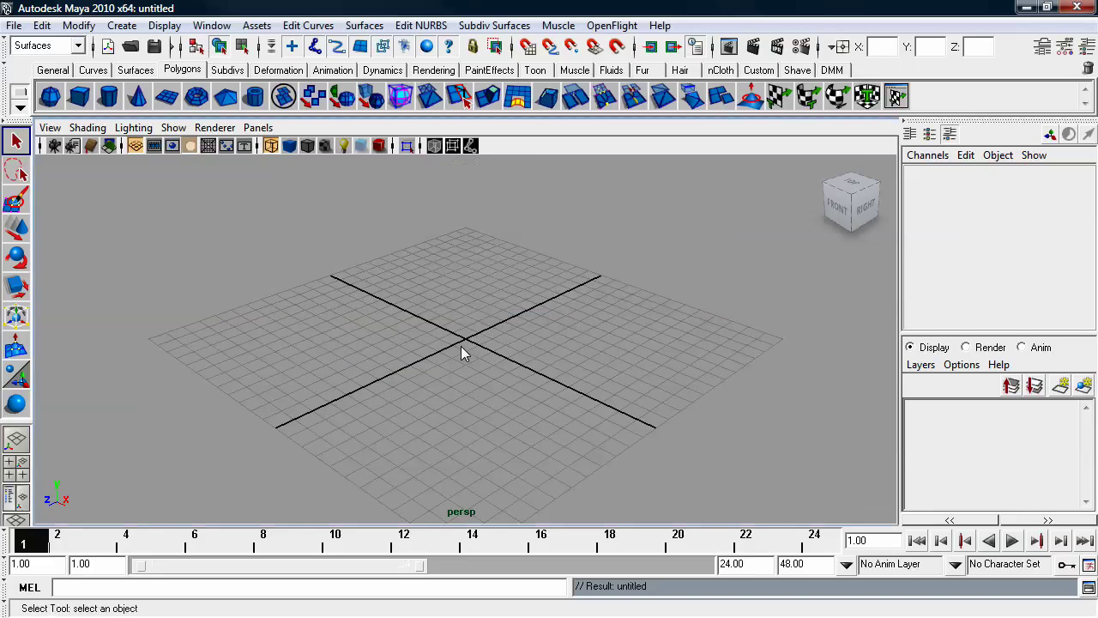
# - Zoom the perspective view in and out on the grid, and restore the default view with another new scene
pyautogui.scroll(5, 478, 362)
pyautogui.scroll(-3, 478, 362)
pyautogui.scroll(-4, 479, 362)
pyautogui.scroll(3, 477, 363)
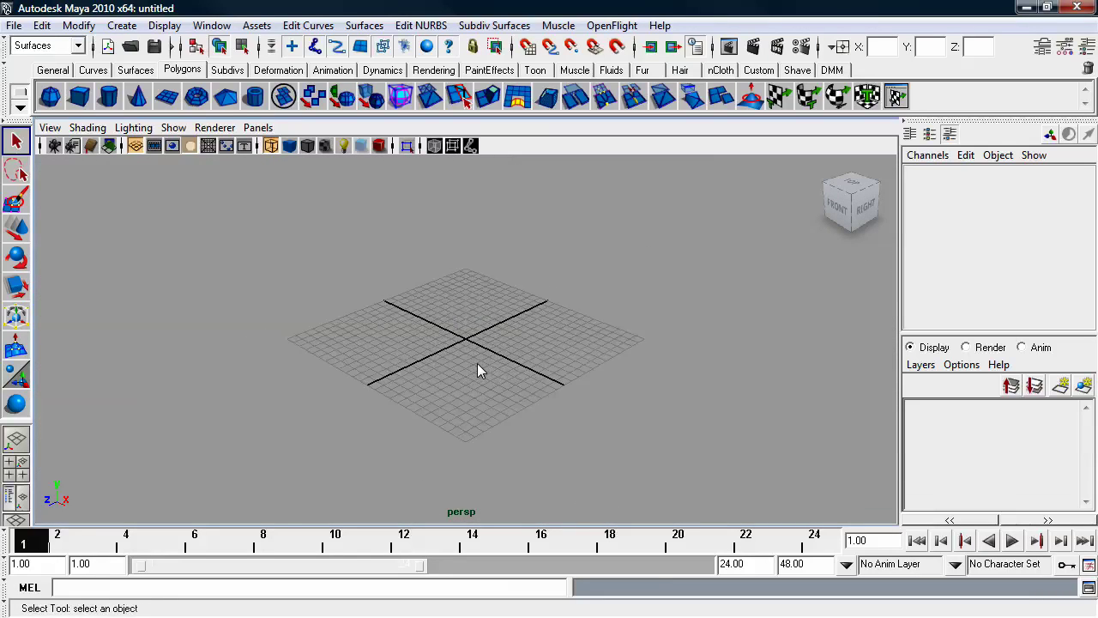
pyautogui.scroll(3, 477, 363)
pyautogui.scroll(-2, 478, 365)
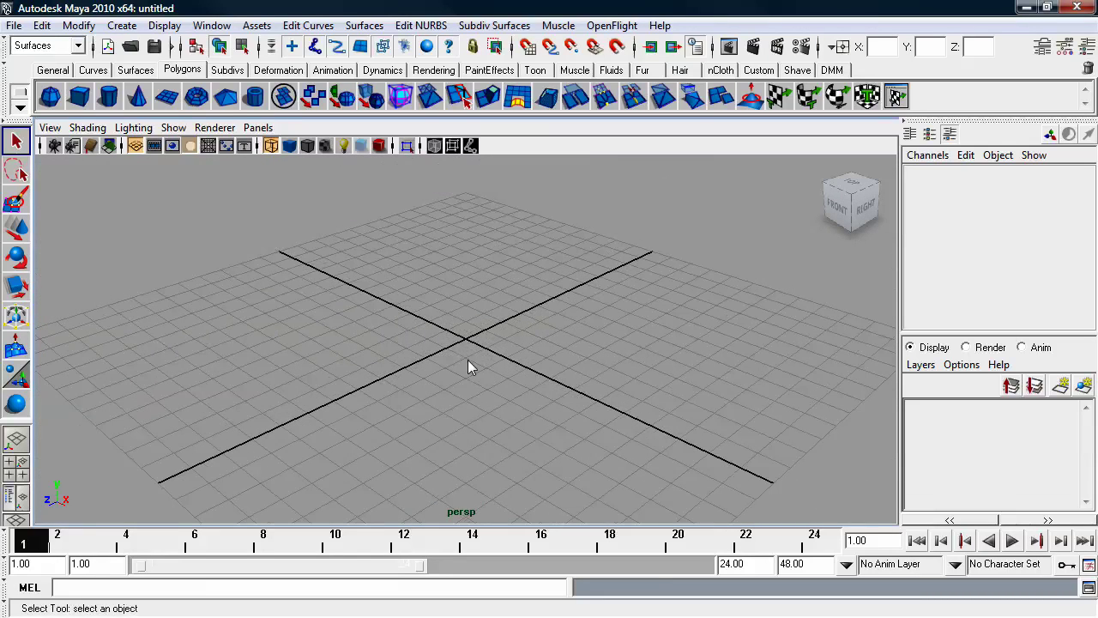
pyautogui.click(108, 45)
pyautogui.click(572, 291)
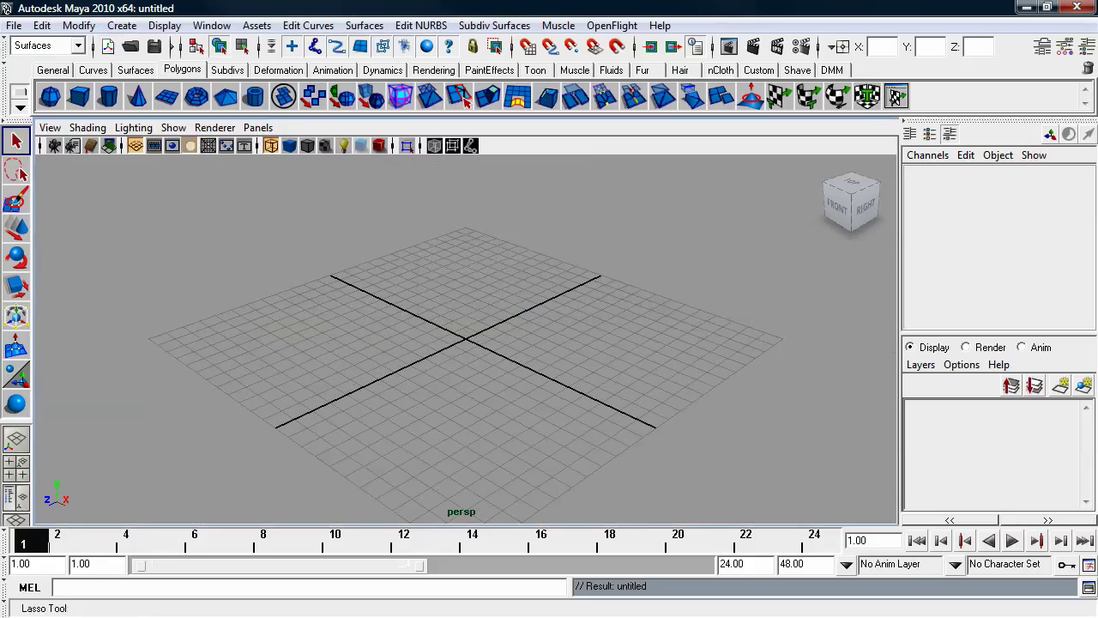
# - Create a NURBS sphere at the origin, scale it uniformly to about 7.9 and deselect it
pyautogui.keyDown('alt'); pyautogui.moveTo(475, 348); pyautogui.dragTo(586, 355); pyautogui.keyUp('alt')
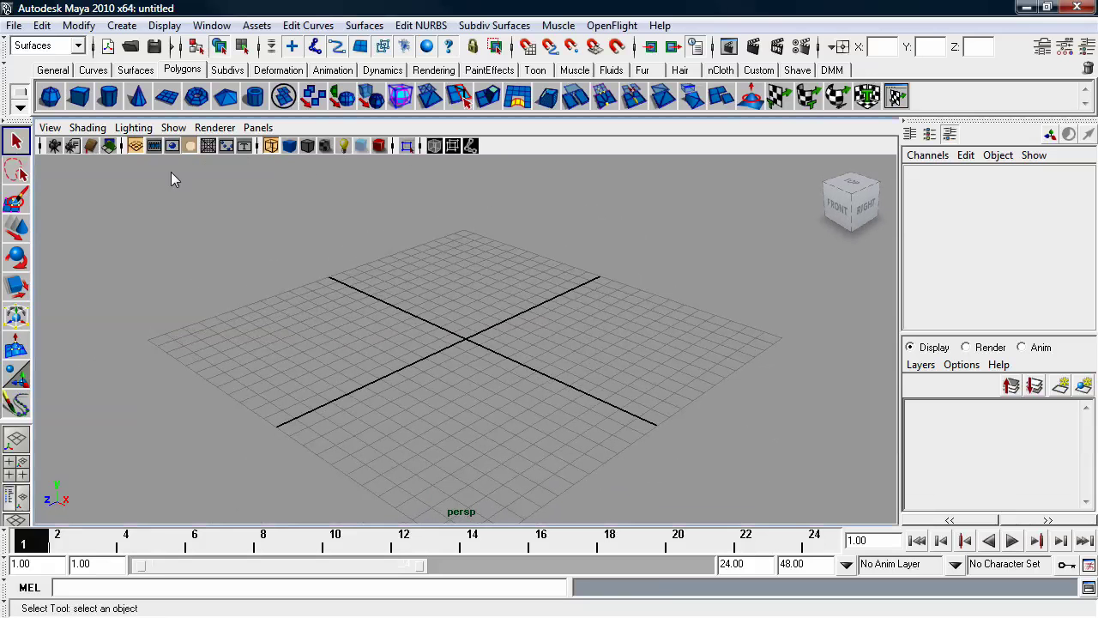
pyautogui.keyDown('alt'); pyautogui.moveTo(507, 339); pyautogui.dragTo(412, 257); pyautogui.keyUp('alt')
pyautogui.click(121, 26)
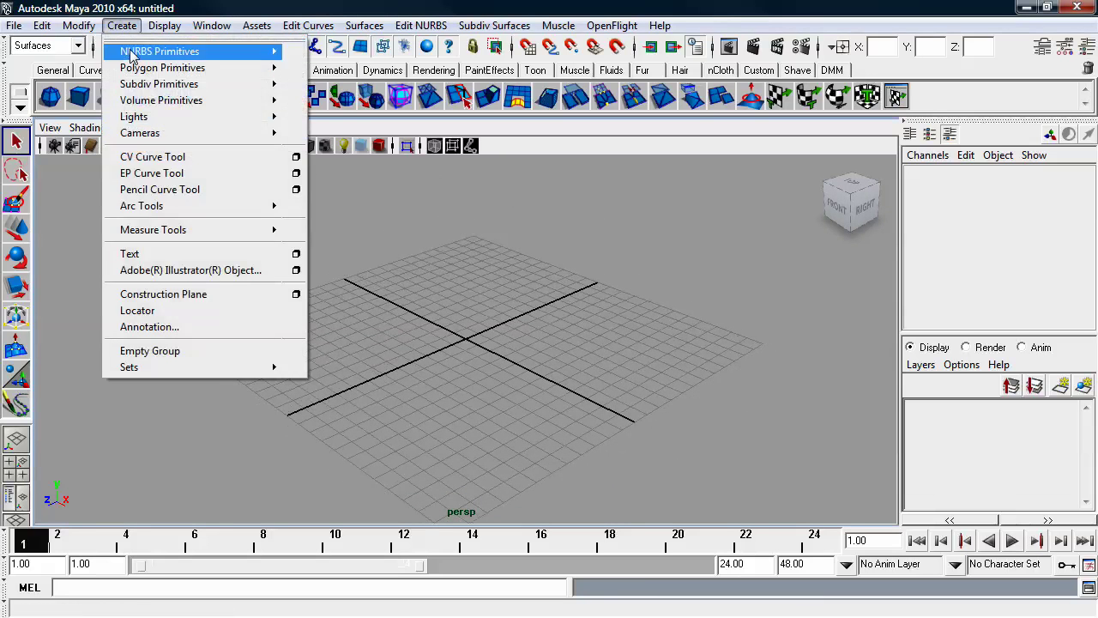
pyautogui.moveTo(206, 50)
pyautogui.click(311, 57)
pyautogui.click(17, 285)
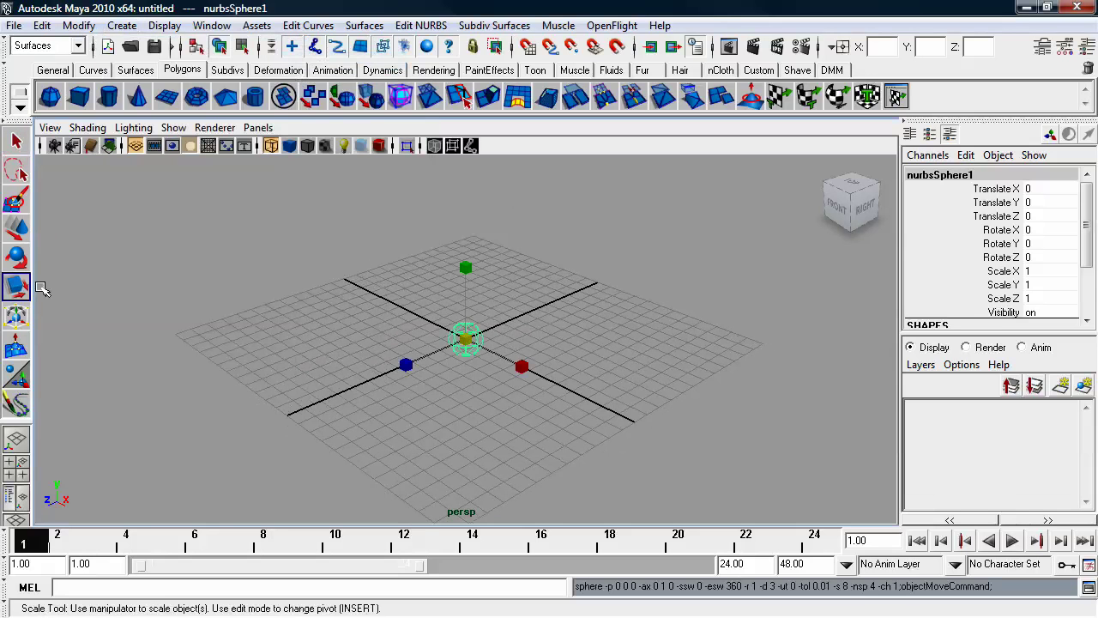
pyautogui.moveTo(452, 333); pyautogui.dragTo(711, 297)
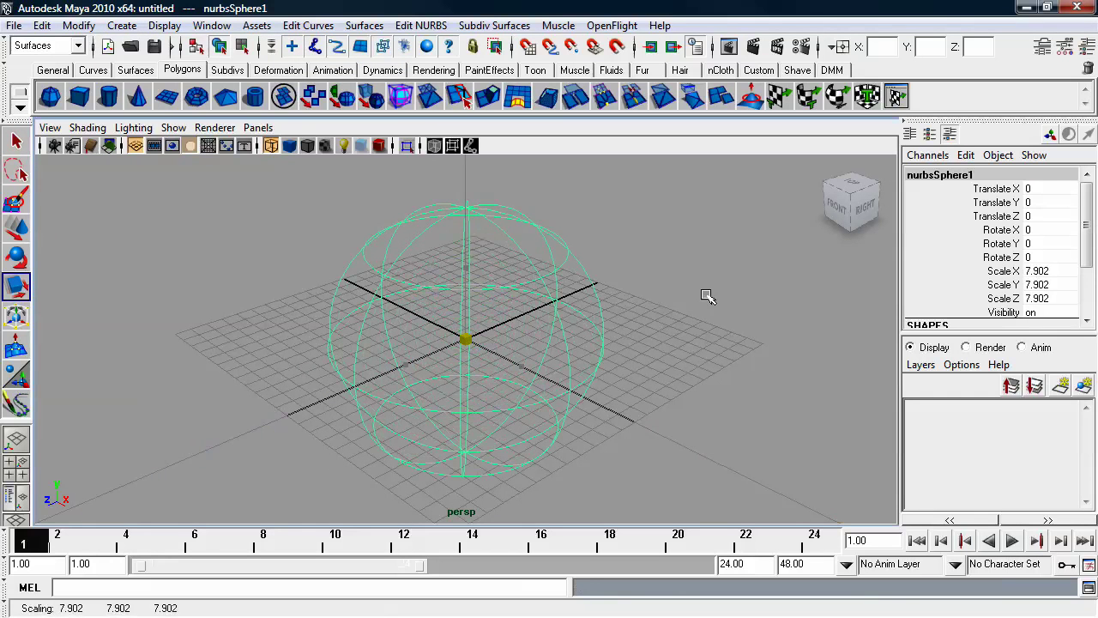
pyautogui.click(660, 247)
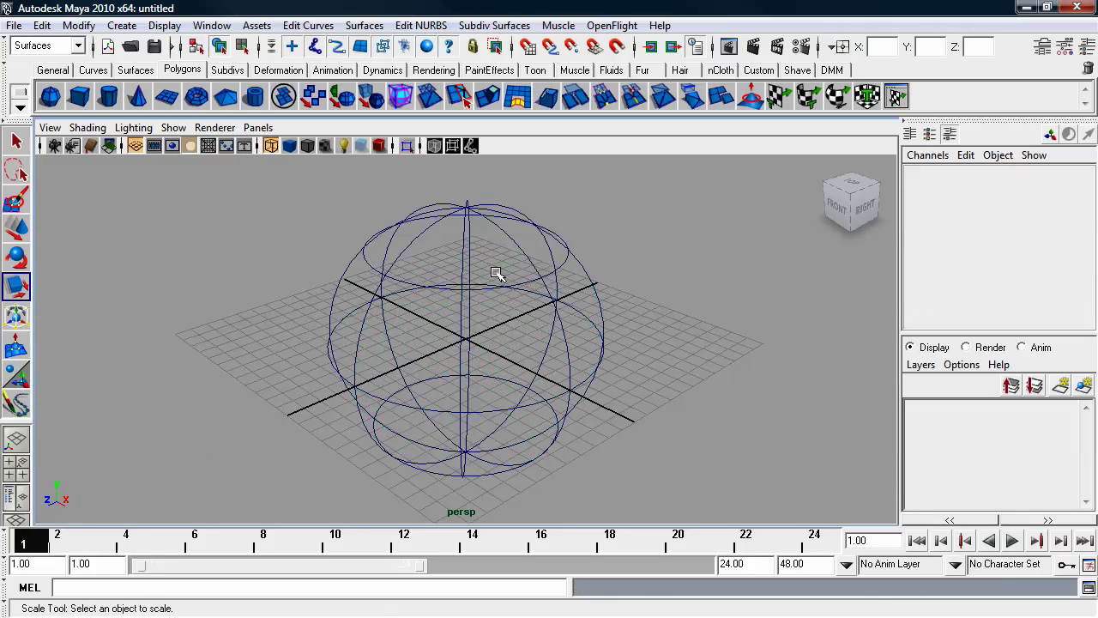
# - Tumble around the wireframe sphere and display it with smooth shading
pyautogui.keyDown('alt'); pyautogui.moveTo(514, 290); pyautogui.dragTo(478, 289); pyautogui.keyUp('alt')
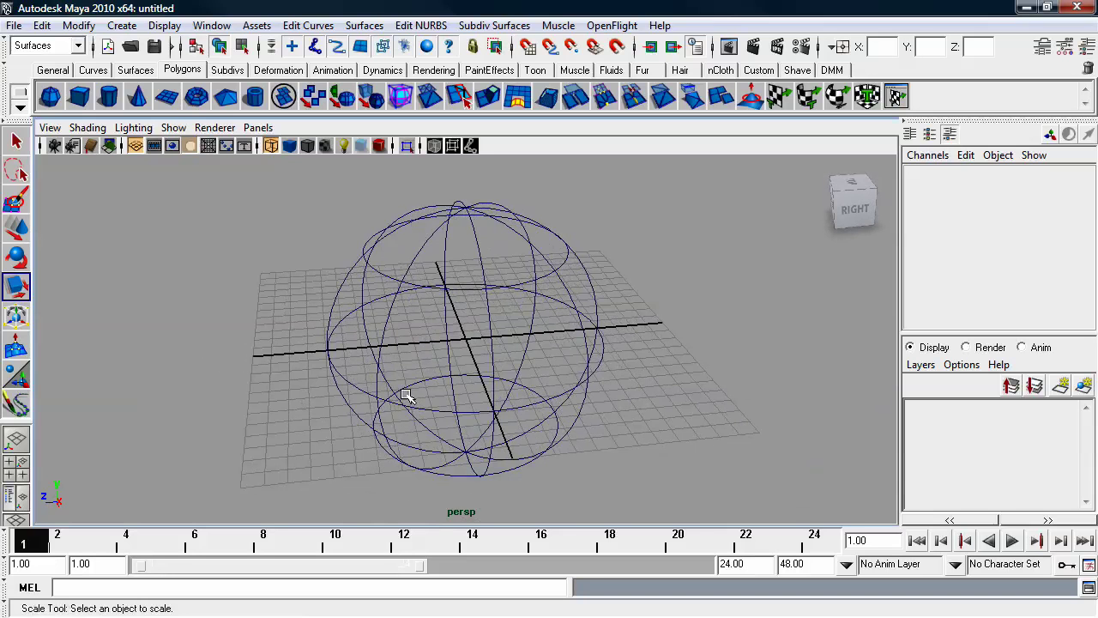
pyautogui.keyDown('alt'); pyautogui.moveTo(468, 247); pyautogui.dragTo(476, 312); pyautogui.keyUp('alt')
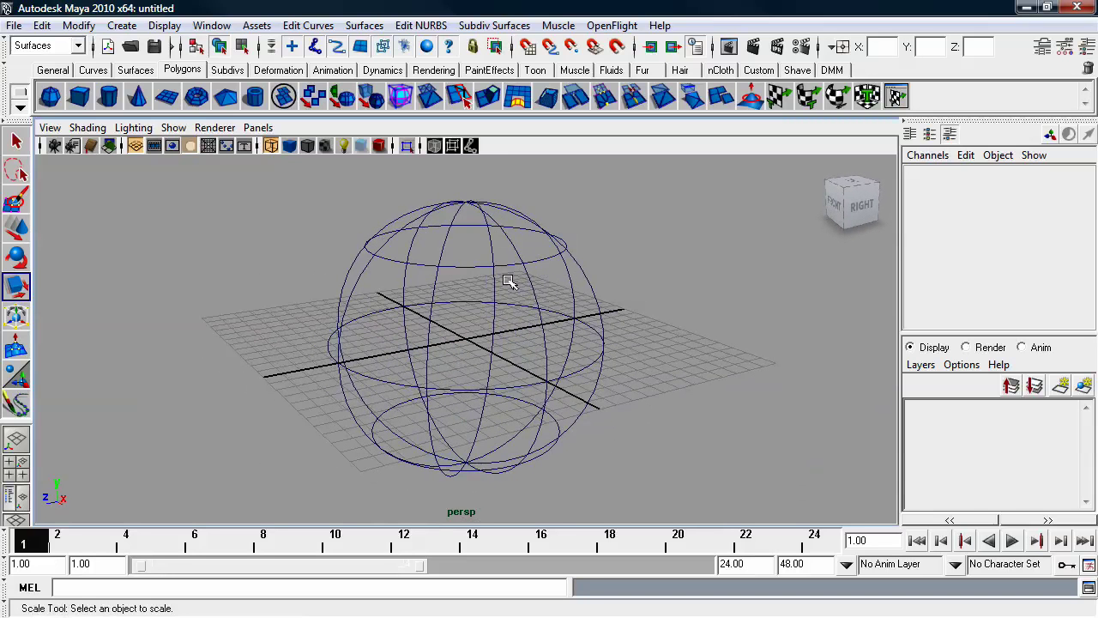
pyautogui.keyDown('alt'); pyautogui.moveTo(508, 271); pyautogui.dragTo(512, 290); pyautogui.keyUp('alt')
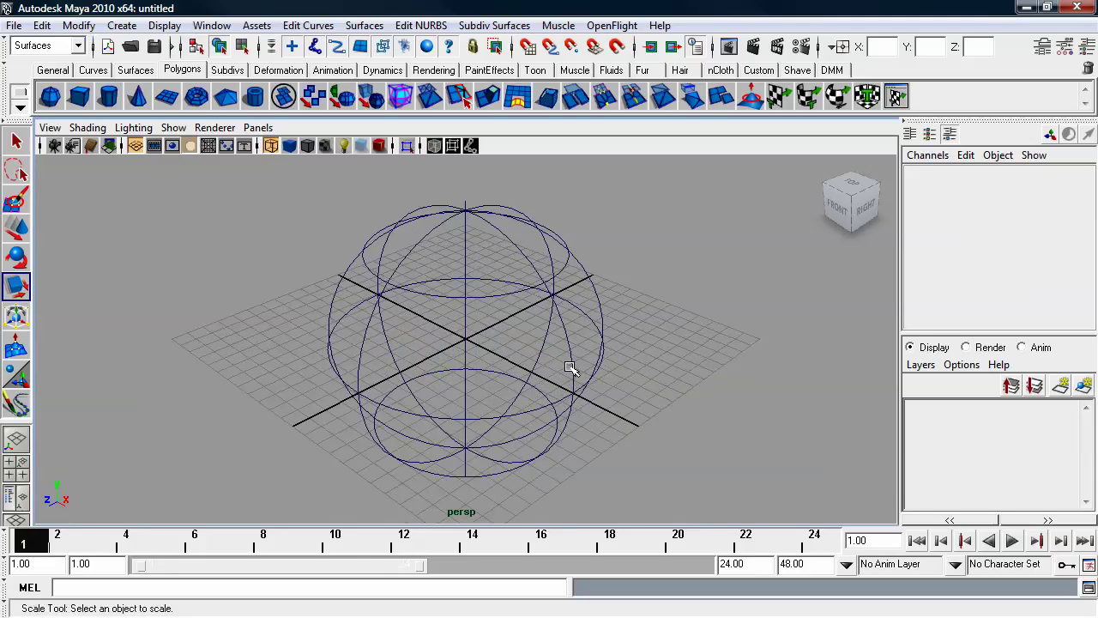
pyautogui.keyDown('alt'); pyautogui.moveTo(570, 368); pyautogui.dragTo(569, 367, button='middle'); pyautogui.keyUp('alt')
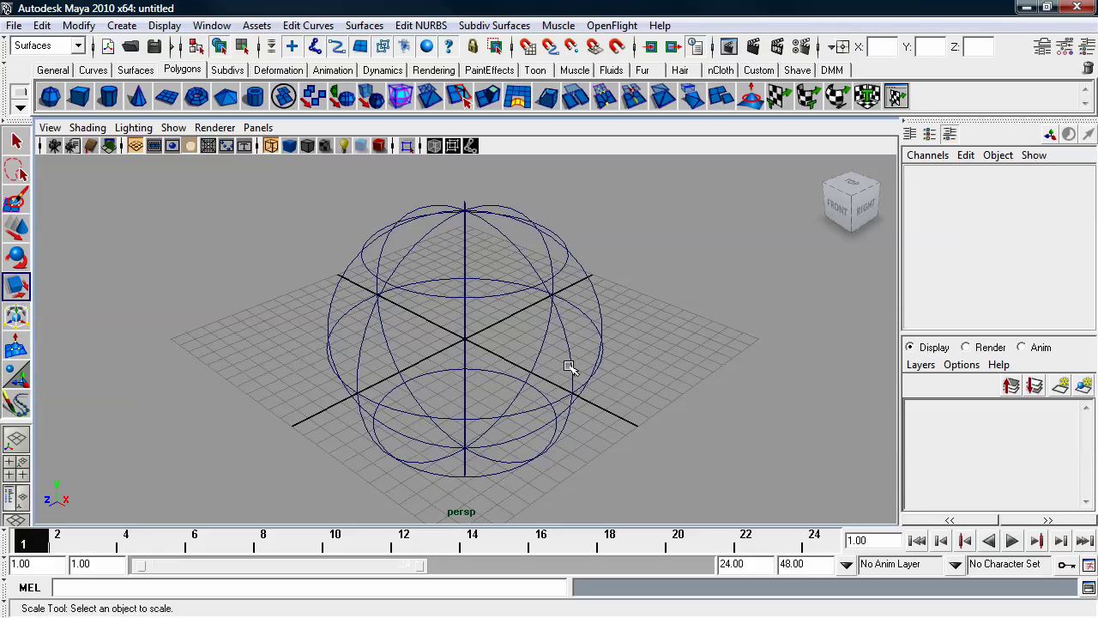
pyautogui.press('5')
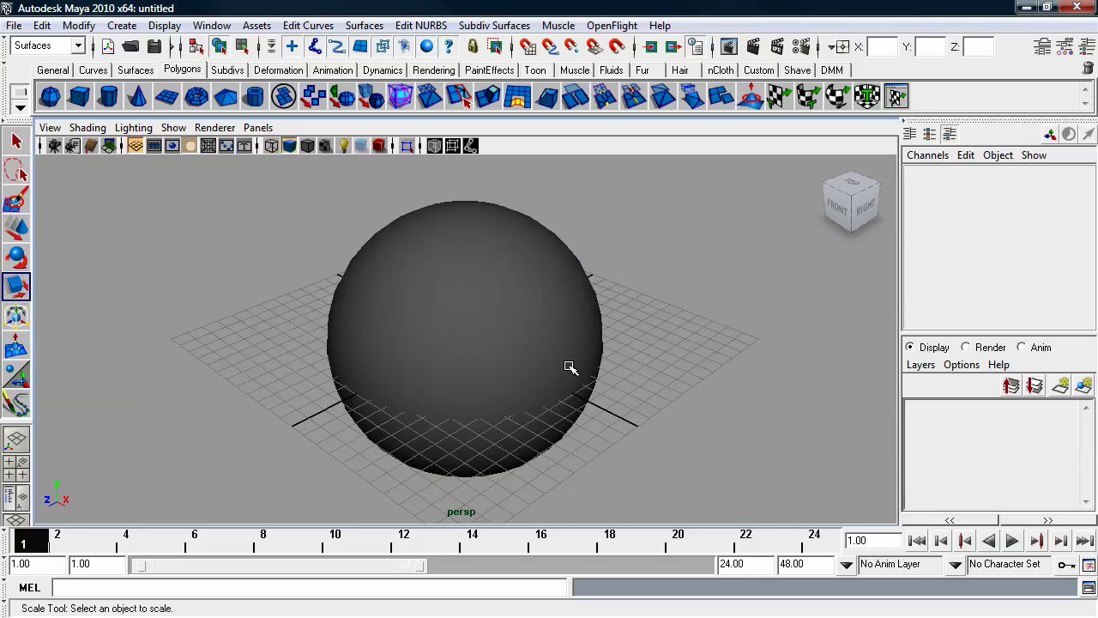
# - Assign a new Lambert material to the sphere, connect a Checker texture to its color, and bring back the channel values
pyautogui.click(453, 251)
pyautogui.keyDown('alt'); pyautogui.moveTo(326, 299); pyautogui.dragTo(291, 309); pyautogui.keyUp('alt')
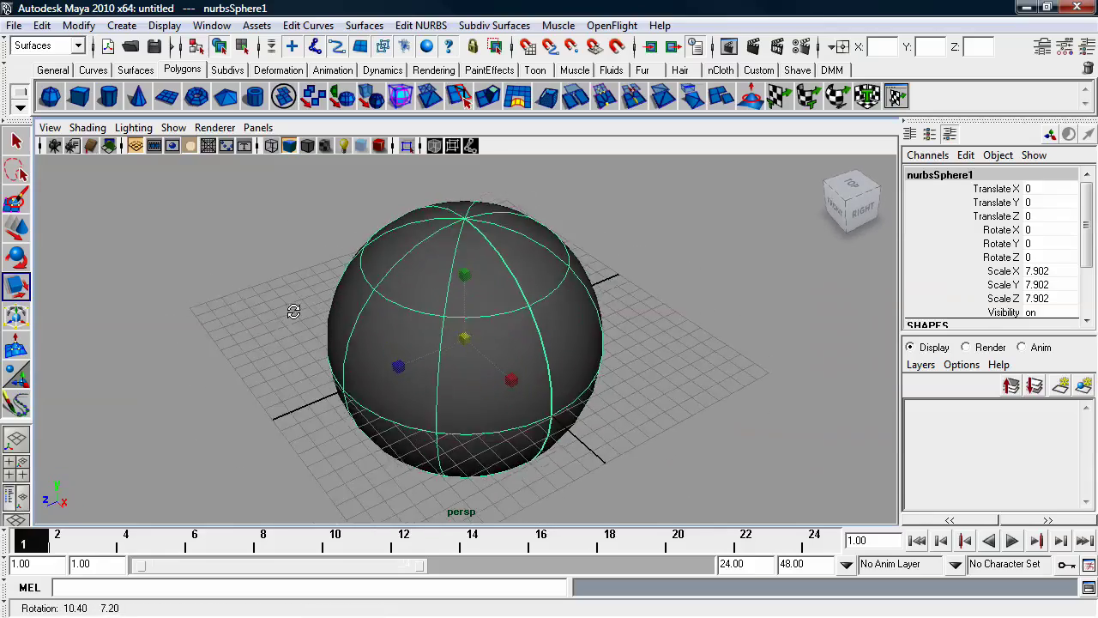
pyautogui.keyDown('alt'); pyautogui.moveTo(554, 287); pyautogui.dragTo(561, 278); pyautogui.keyUp('alt')
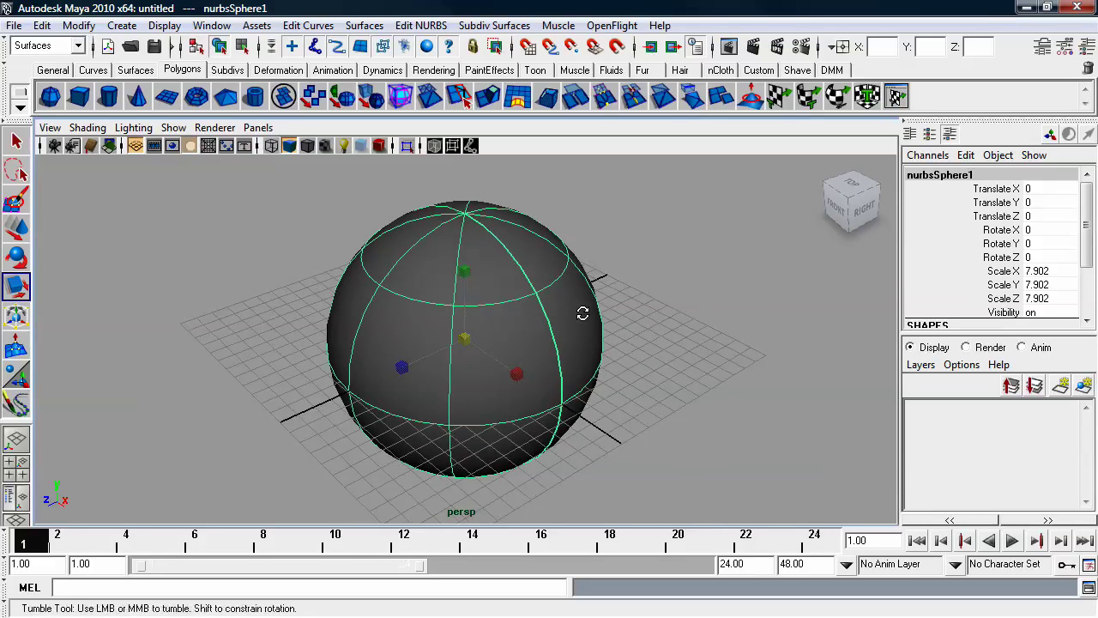
pyautogui.keyDown('alt'); pyautogui.moveTo(586, 314); pyautogui.dragTo(581, 312); pyautogui.keyUp('alt')
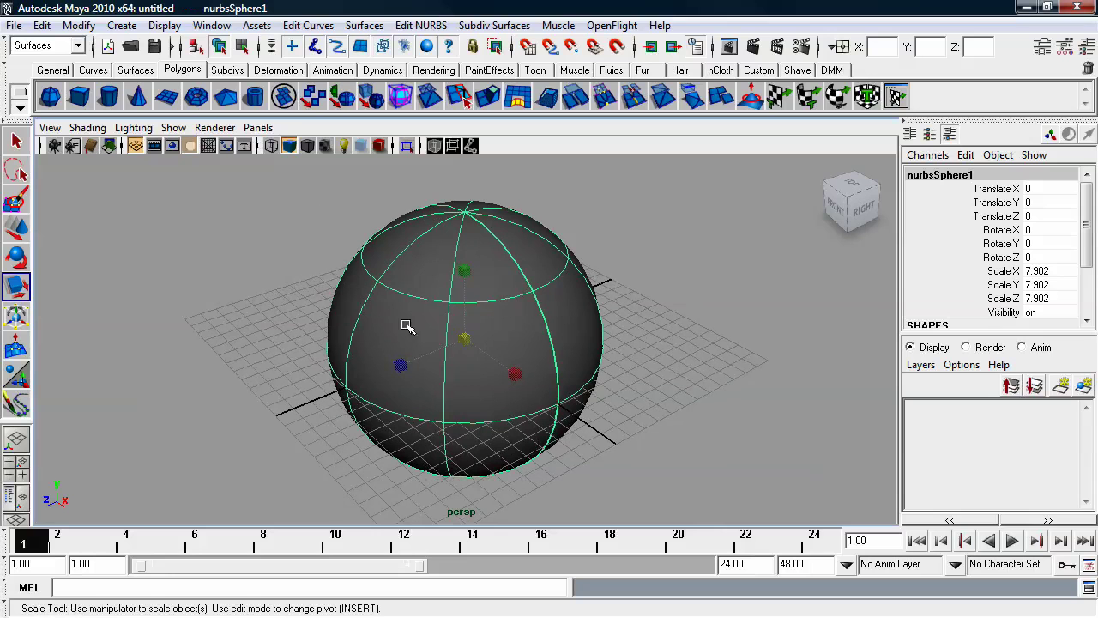
pyautogui.moveTo(502, 297); pyautogui.dragTo(642, 99, button='right')
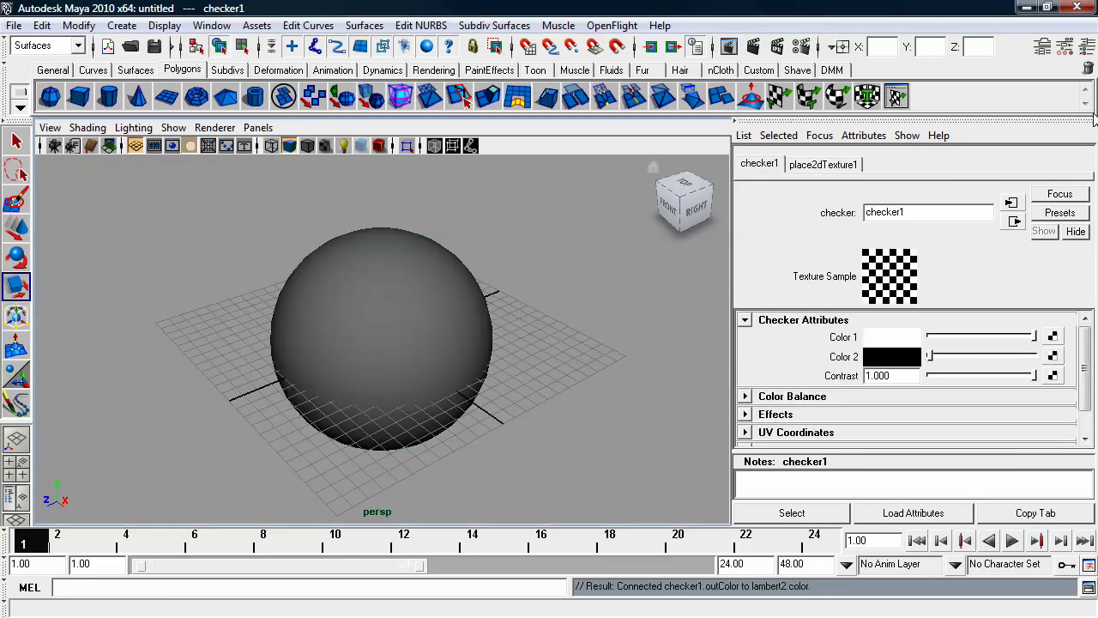
pyautogui.click(1088, 68)
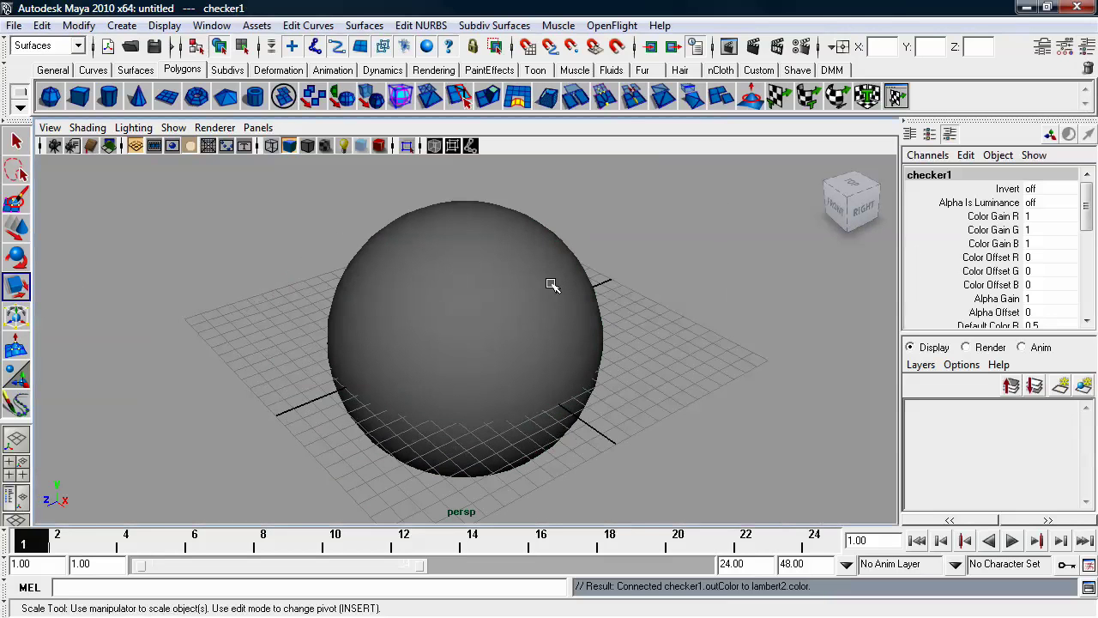
# - Display the checker texture on the sphere in the perspective view and orbit around it
pyautogui.keyDown('alt'); pyautogui.moveTo(552, 282); pyautogui.dragTo(540, 286, button='middle'); pyautogui.keyUp('alt')
pyautogui.keyDown('alt'); pyautogui.moveTo(542, 287); pyautogui.dragTo(531, 284, button='right'); pyautogui.keyUp('alt')
pyautogui.keyDown('alt'); pyautogui.moveTo(531, 284); pyautogui.dragTo(537, 285, button='middle'); pyautogui.keyUp('alt')
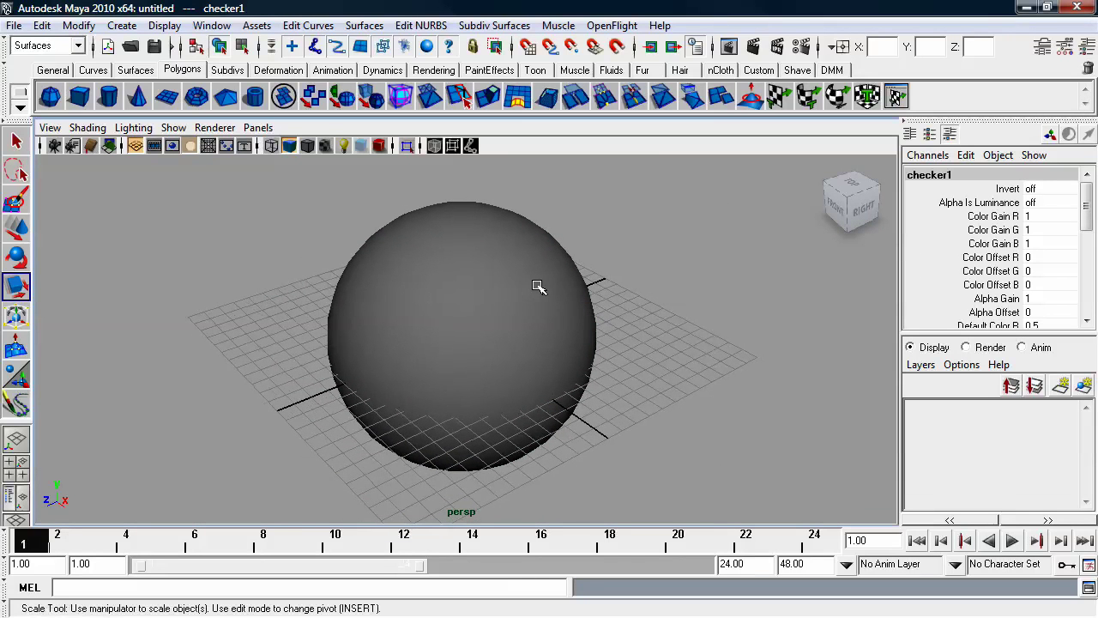
pyautogui.press('6')
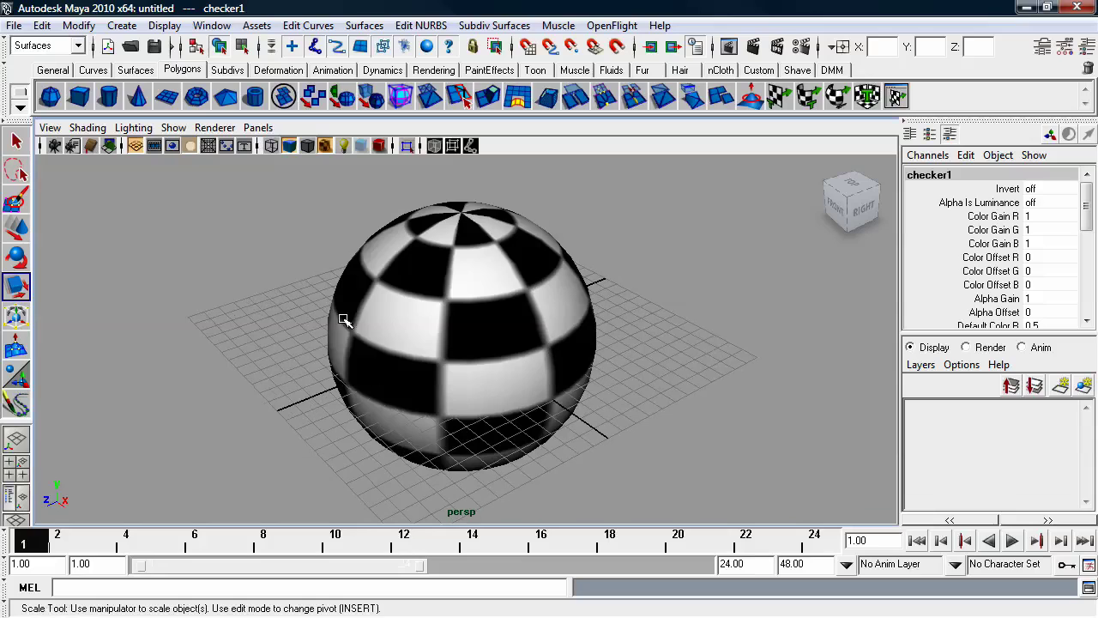
pyautogui.keyDown('alt'); pyautogui.moveTo(698, 326); pyautogui.dragTo(616, 332); pyautogui.keyUp('alt')
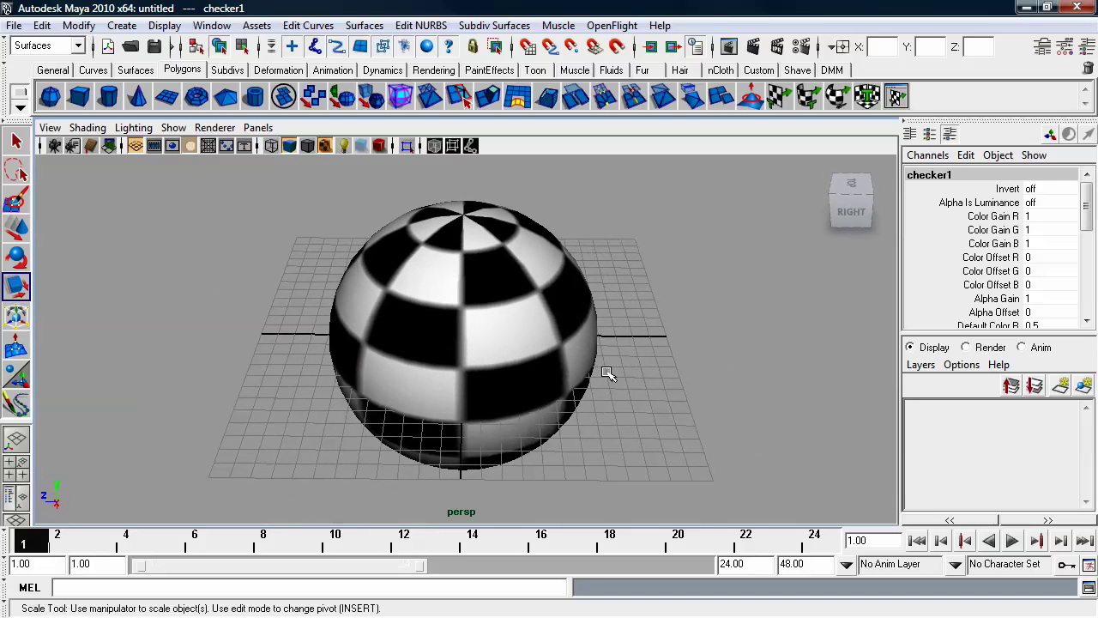
# - Light the perspective view with scene lights and create a point light at the origin
pyautogui.press('7')
pyautogui.keyDown('alt'); pyautogui.moveTo(664, 350); pyautogui.dragTo(658, 346, button='middle'); pyautogui.keyUp('alt')
pyautogui.click(124, 25)
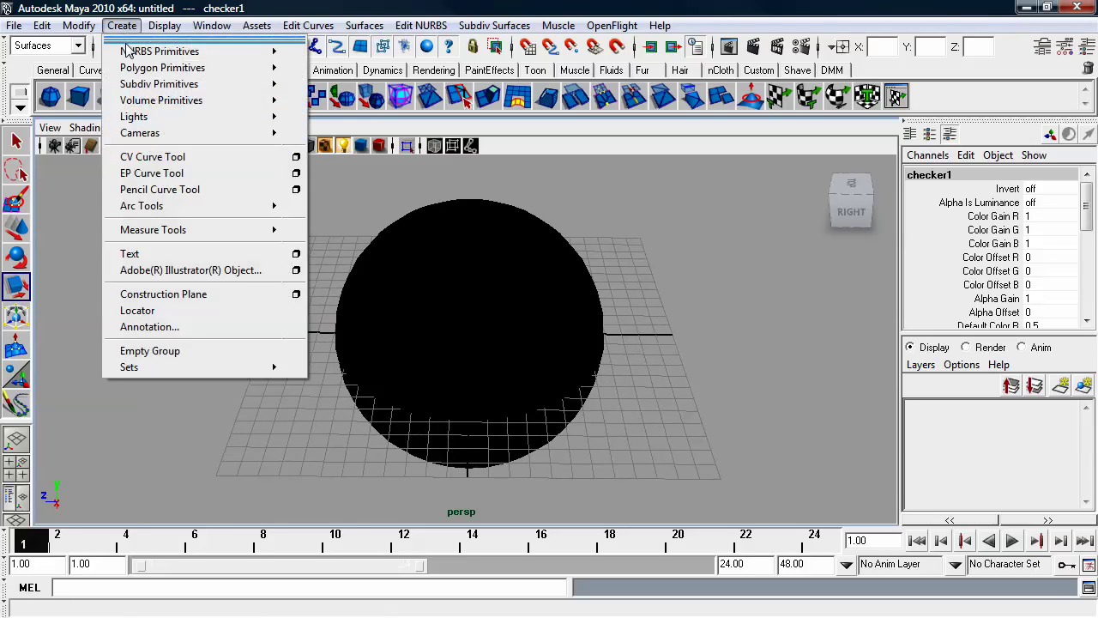
pyautogui.moveTo(131, 120)
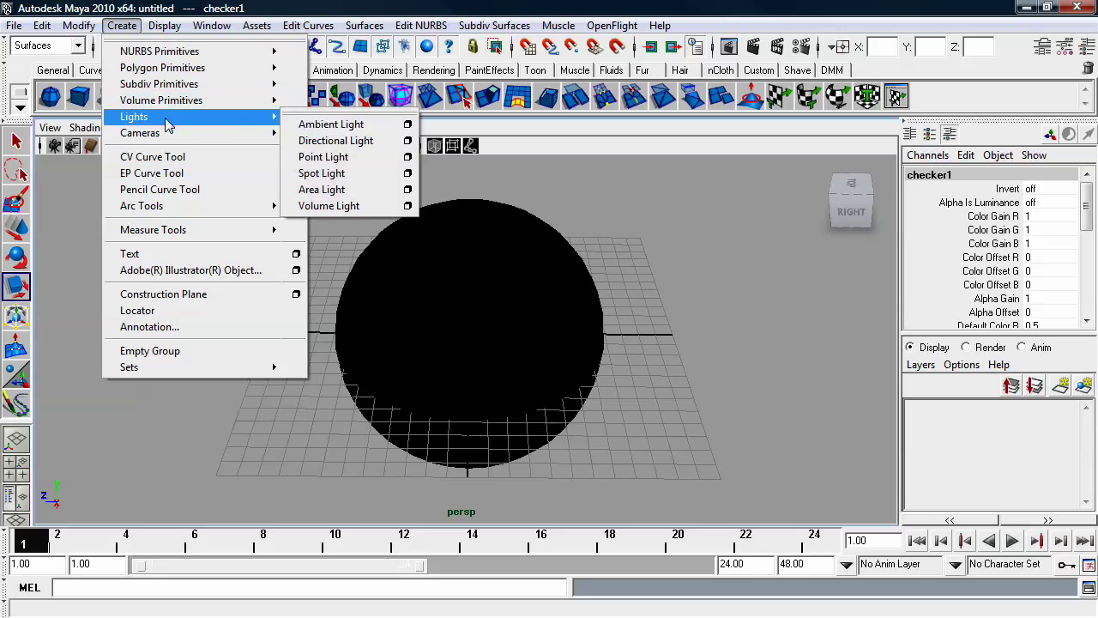
pyautogui.click(333, 158)
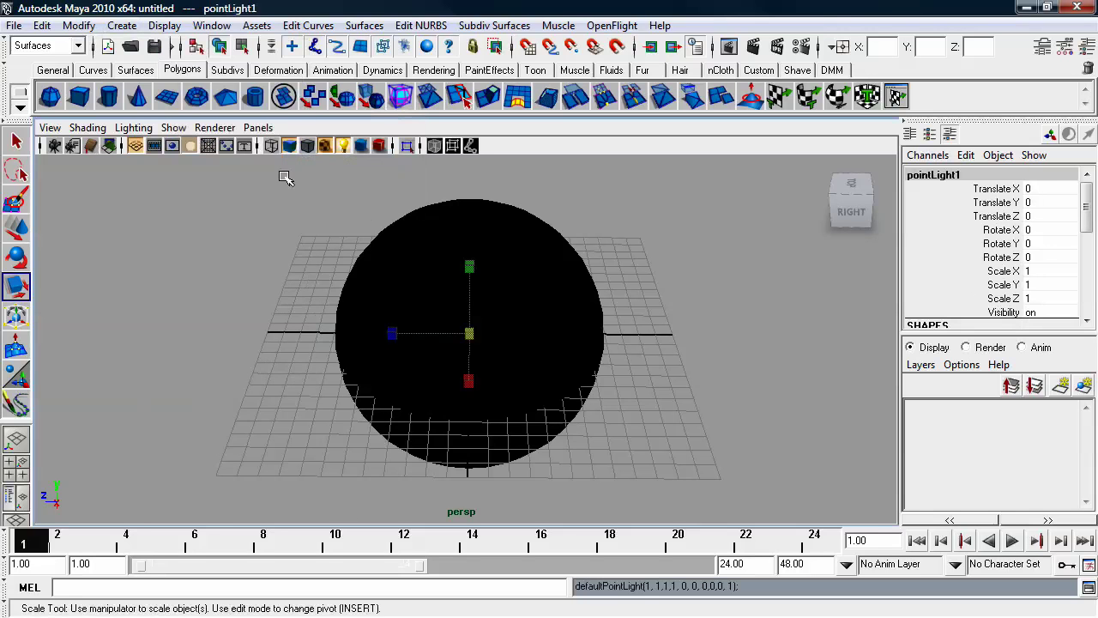
# - Move the point light outside the sphere to about X -2.9, Y 10.2, Z -14.1 and deselect it
pyautogui.click(23, 231)
pyautogui.moveTo(419, 334); pyautogui.dragTo(659, 278)
pyautogui.keyDown('alt'); pyautogui.moveTo(659, 279); pyautogui.dragTo(594, 302, button='middle'); pyautogui.keyUp('alt')
pyautogui.scroll(-2, 594, 301)
pyautogui.moveTo(639, 376); pyautogui.dragTo(523, 307)
pyautogui.keyDown('alt'); pyautogui.moveTo(522, 311); pyautogui.dragTo(513, 335, button='middle'); pyautogui.keyUp('alt')
pyautogui.keyDown('alt'); pyautogui.moveTo(513, 335); pyautogui.dragTo(539, 331, button='right'); pyautogui.keyUp('alt')
pyautogui.click(523, 308)
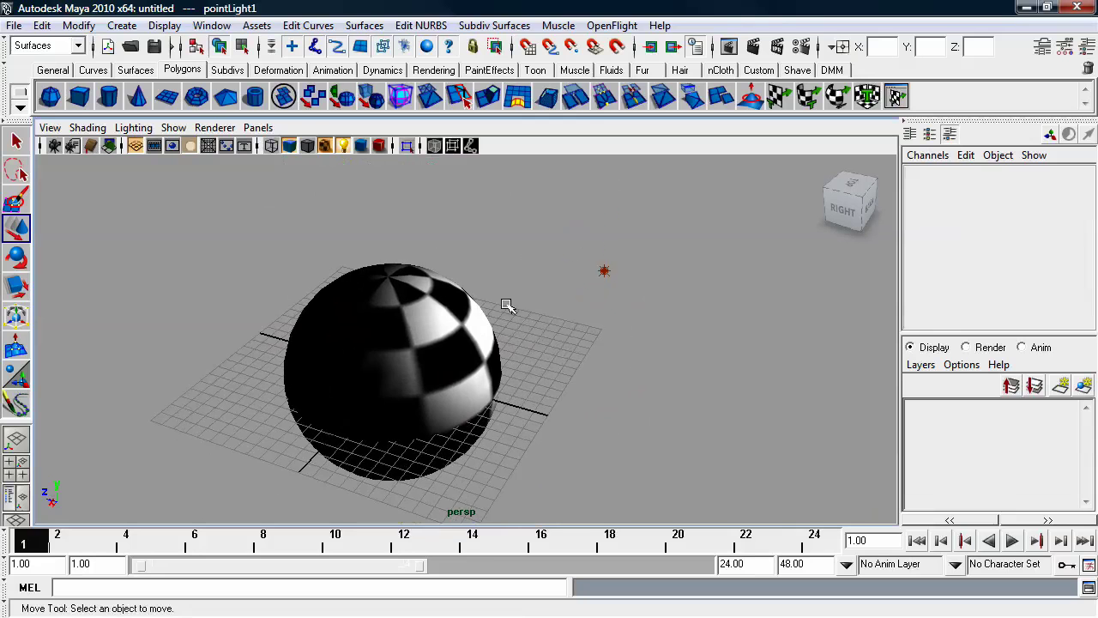
# - Compare the sphere in wireframe, smooth shaded, textured and scene-lit display modes
pyautogui.keyDown('alt'); pyautogui.moveTo(491, 309); pyautogui.dragTo(480, 319, button='middle'); pyautogui.keyUp('alt')
pyautogui.press('4')
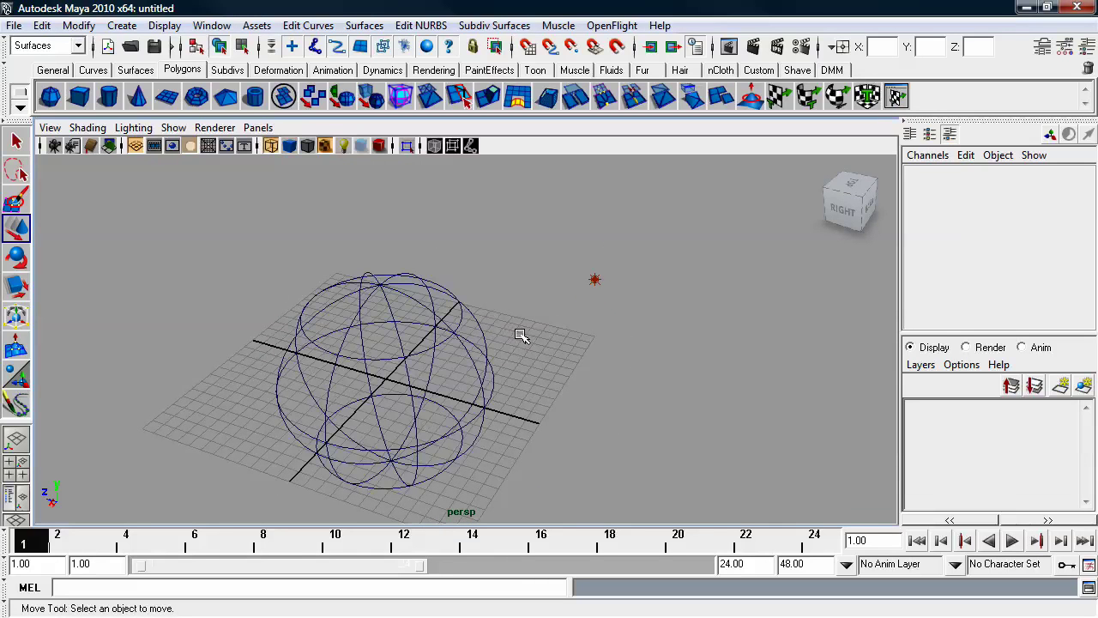
pyautogui.press('5')
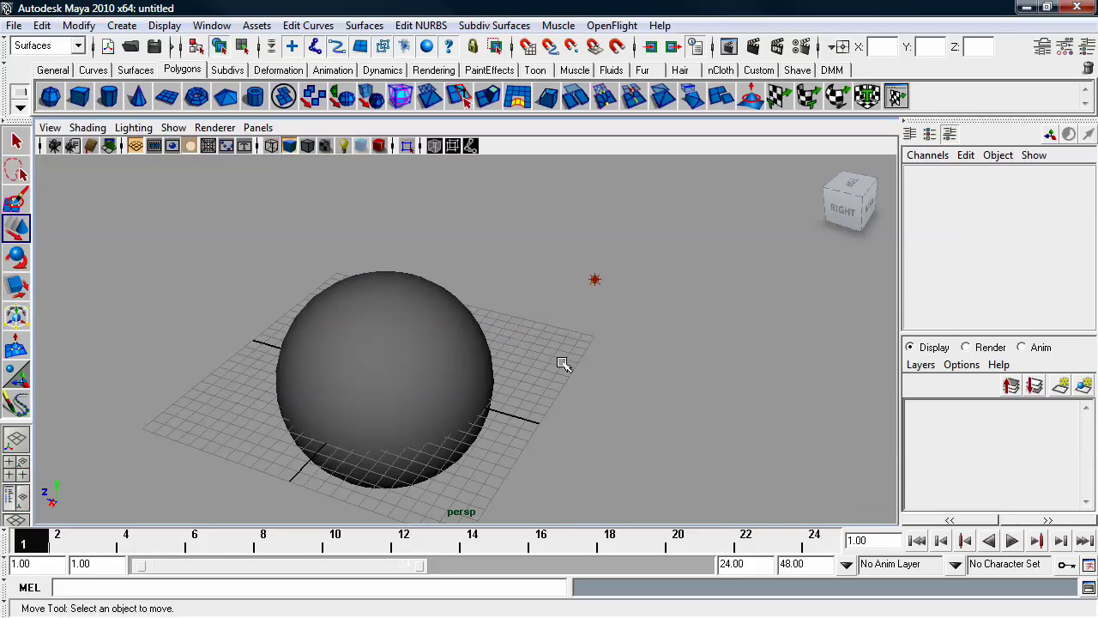
pyautogui.press('6')
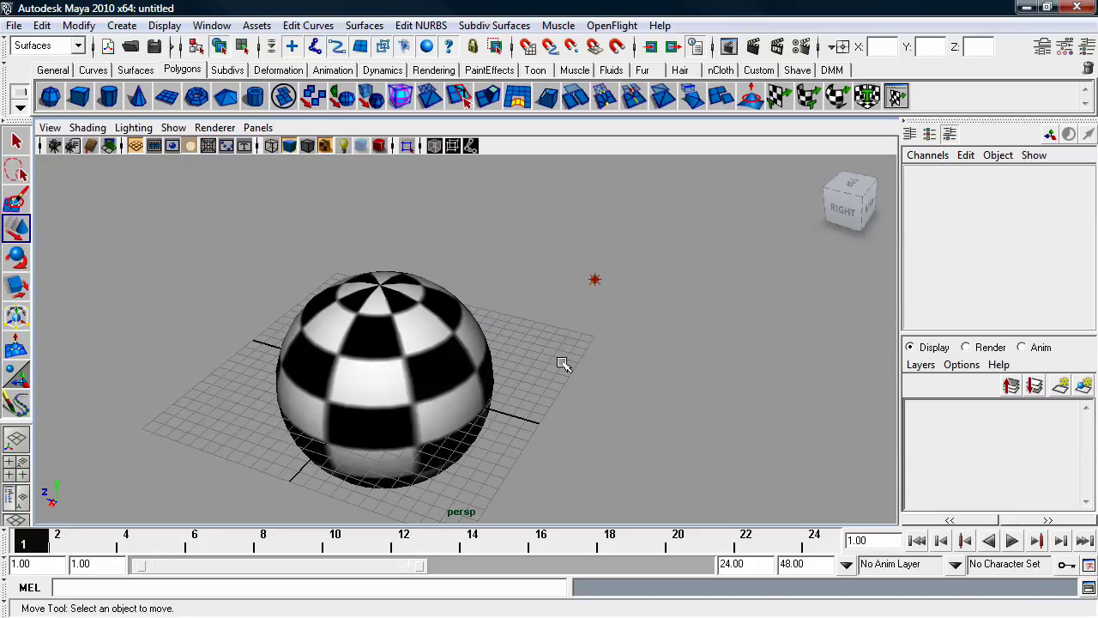
pyautogui.press('7')
pyautogui.keyDown('alt'); pyautogui.moveTo(592, 391); pyautogui.dragTo(591, 383); pyautogui.keyUp('alt')
# - Delete the point light and return the perspective view to untextured smooth shading
pyautogui.click(589, 281)
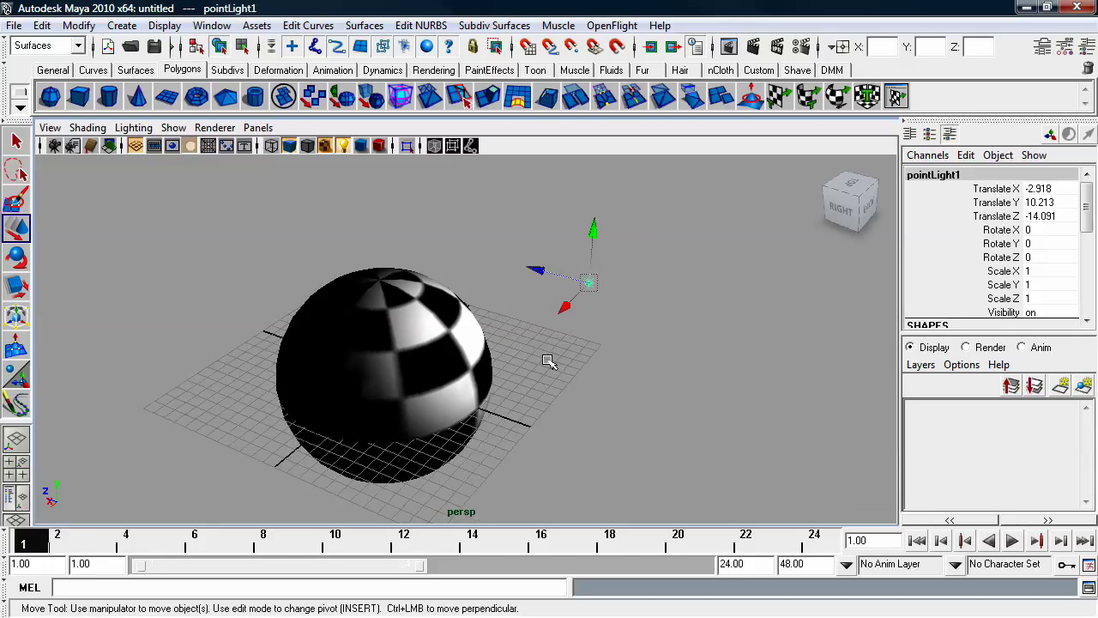
pyautogui.press('Delete')
pyautogui.press('5')
pyautogui.keyDown('alt'); pyautogui.moveTo(429, 280); pyautogui.dragTo(473, 248, button='middle'); pyautogui.keyUp('alt')
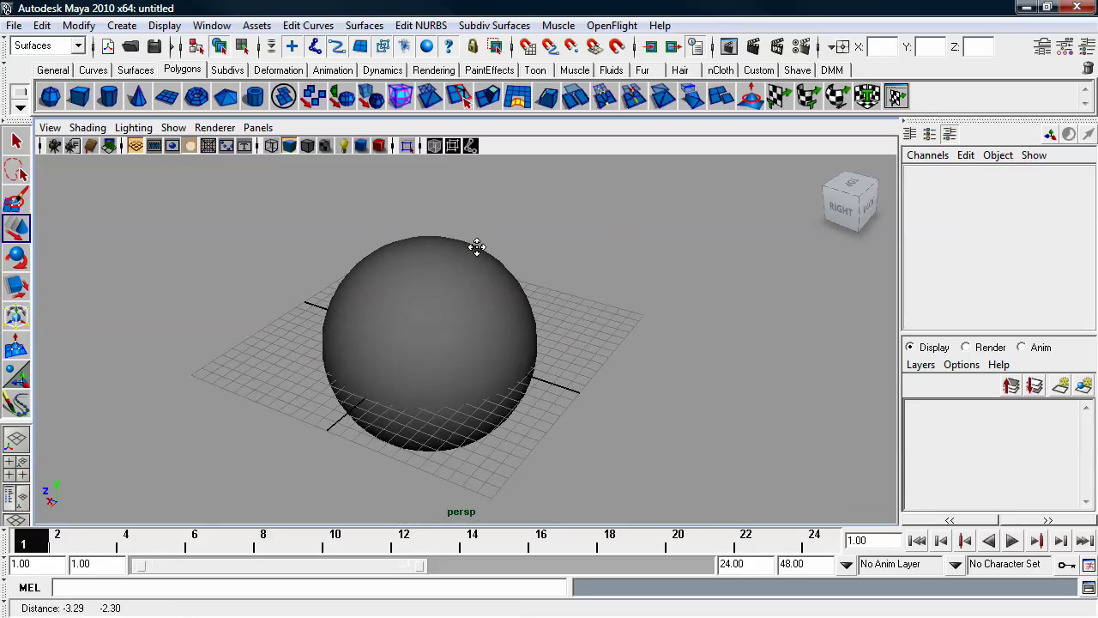
# - Move the sphere straight up to about Y 7.95 so it sits above the grid
pyautogui.keyDown('alt'); pyautogui.moveTo(473, 248); pyautogui.dragTo(569, 264, button='right'); pyautogui.keyUp('alt')
pyautogui.keyDown('alt'); pyautogui.moveTo(425, 310); pyautogui.dragTo(463, 307, button='middle'); pyautogui.keyUp('alt')
pyautogui.keyDown('alt'); pyautogui.moveTo(447, 339); pyautogui.dragTo(475, 286, button='right'); pyautogui.keyUp('alt')
pyautogui.click(466, 319)
pyautogui.moveTo(476, 287); pyautogui.dragTo(460, 148)
# - Turn on Wireframe on Shaded for the perspective view and deselect the sphere
pyautogui.keyDown('alt'); pyautogui.moveTo(602, 308); pyautogui.dragTo(618, 425, button='middle'); pyautogui.keyUp('alt')
pyautogui.keyDown('alt'); pyautogui.moveTo(617, 420); pyautogui.dragTo(644, 420); pyautogui.keyUp('alt')
pyautogui.keyDown('alt'); pyautogui.moveTo(645, 420); pyautogui.dragTo(615, 403, button='right'); pyautogui.keyUp('alt')
pyautogui.click(88, 127)
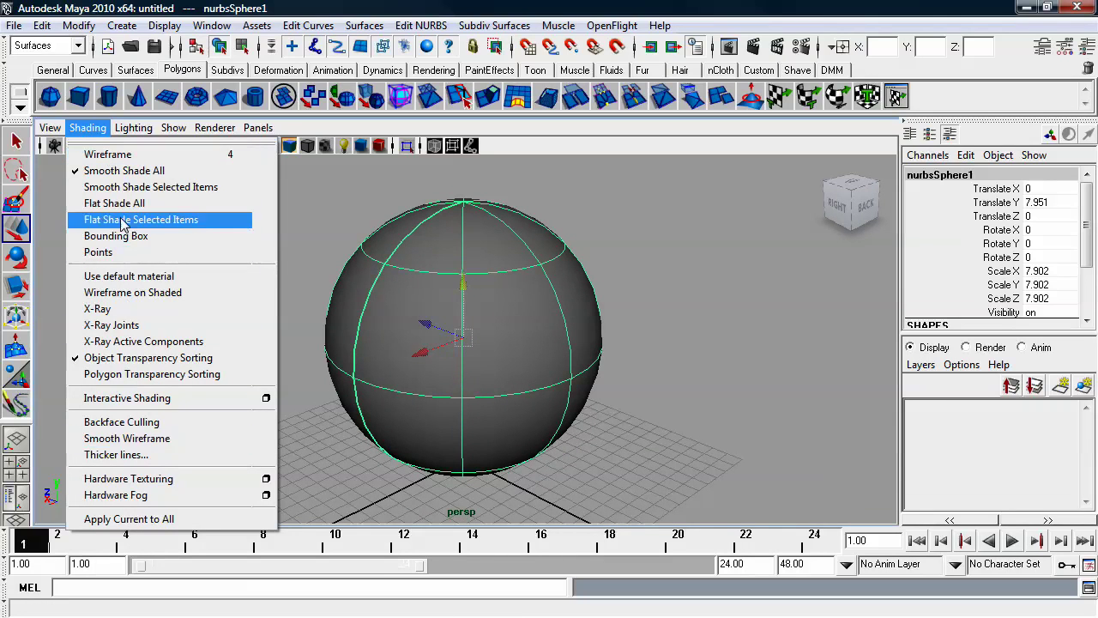
pyautogui.click(91, 127)
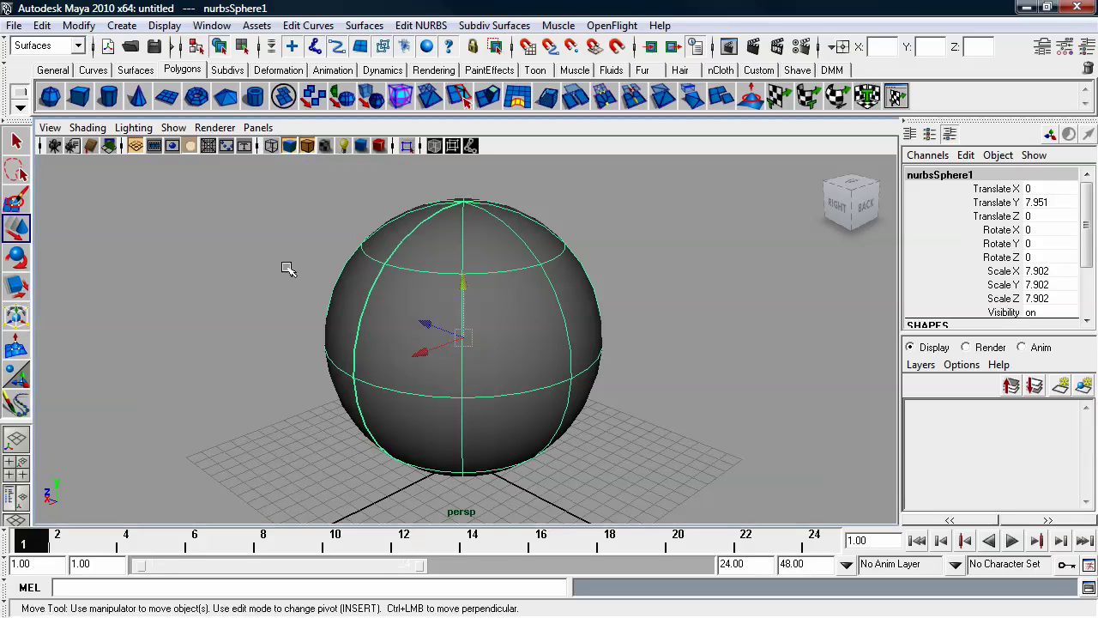
pyautogui.click(257, 305)
pyautogui.keyDown('alt'); pyautogui.moveTo(483, 367); pyautogui.dragTo(455, 225); pyautogui.keyUp('alt')
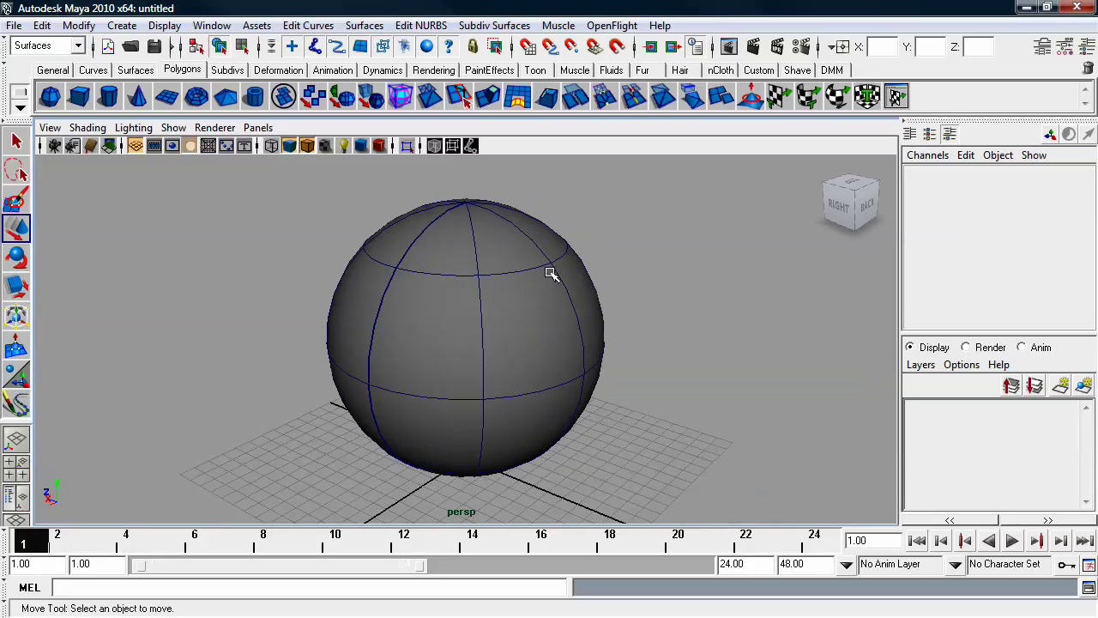
pyautogui.keyDown('alt'); pyautogui.moveTo(446, 340); pyautogui.dragTo(468, 326); pyautogui.keyUp('alt')
# - Compare the sphere in plain wireframe, smooth shading and smooth shading with Wireframe on Shaded
pyautogui.press('4')
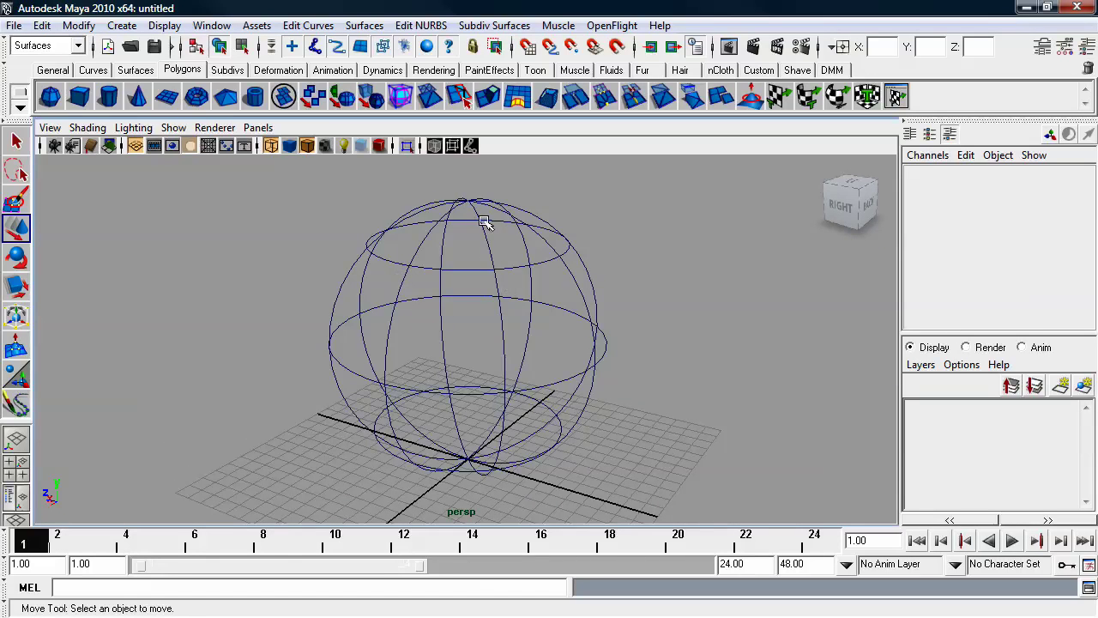
pyautogui.click(289, 145)
pyautogui.click(307, 145)
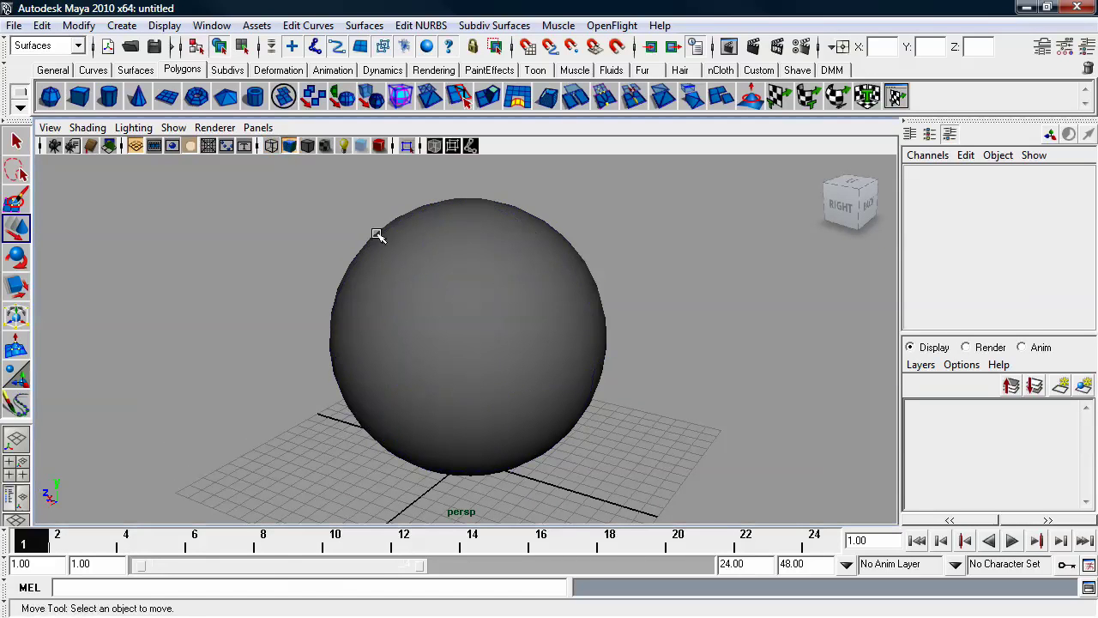
pyautogui.click(307, 145)
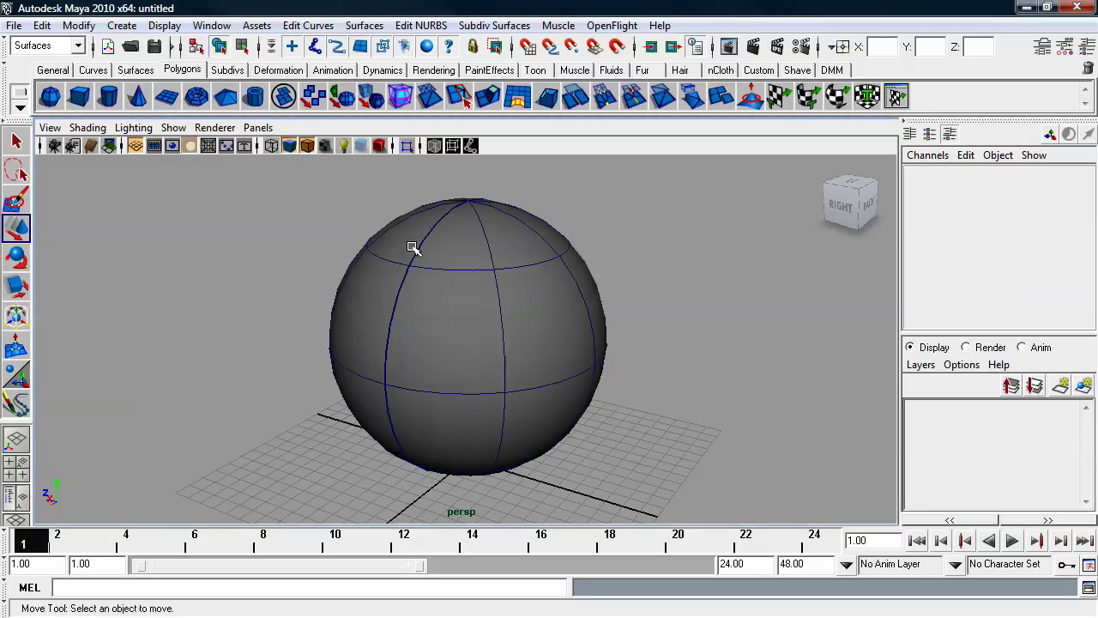
pyautogui.keyDown('alt'); pyautogui.moveTo(644, 267); pyautogui.dragTo(634, 273); pyautogui.keyUp('alt')
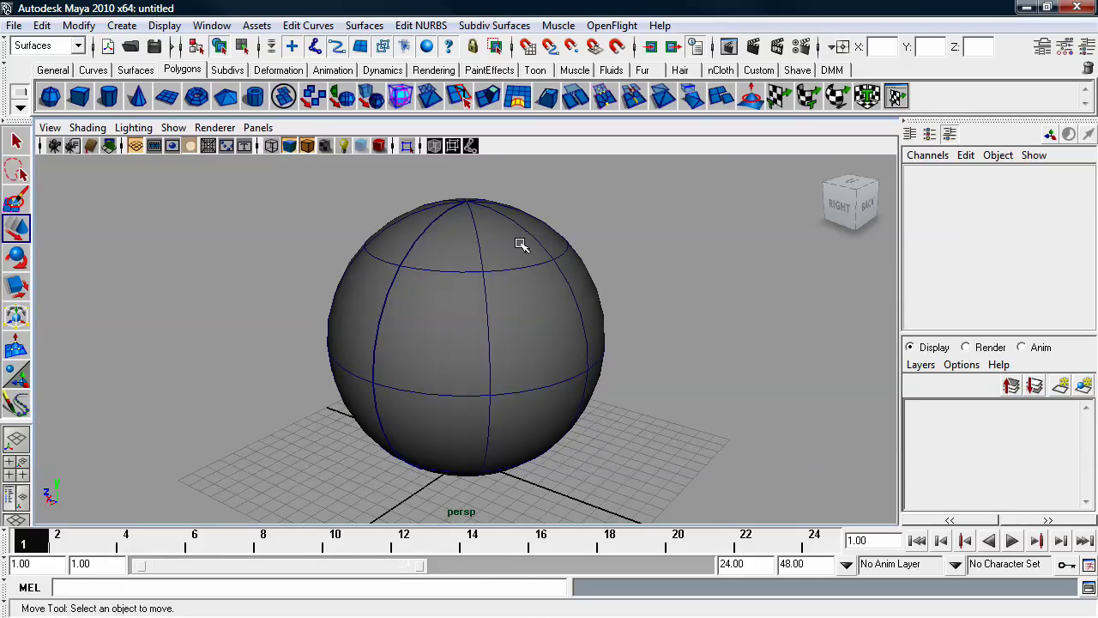
# - Turn on X-Ray display and examine the see-through sphere with and without Wireframe on Shaded
pyautogui.click(435, 146)
pyautogui.keyDown('alt'); pyautogui.moveTo(622, 332); pyautogui.dragTo(613, 379); pyautogui.keyUp('alt')
pyautogui.keyDown('alt'); pyautogui.moveTo(528, 315); pyautogui.dragTo(514, 295); pyautogui.keyUp('alt')
pyautogui.moveTo(515, 295)
pyautogui.keyDown('alt'); pyautogui.mouseDown(button='middle')
pyautogui.moveTo(500, 309)
pyautogui.moveTo(512, 311)
pyautogui.mouseUp(button='middle'); pyautogui.keyUp('alt')
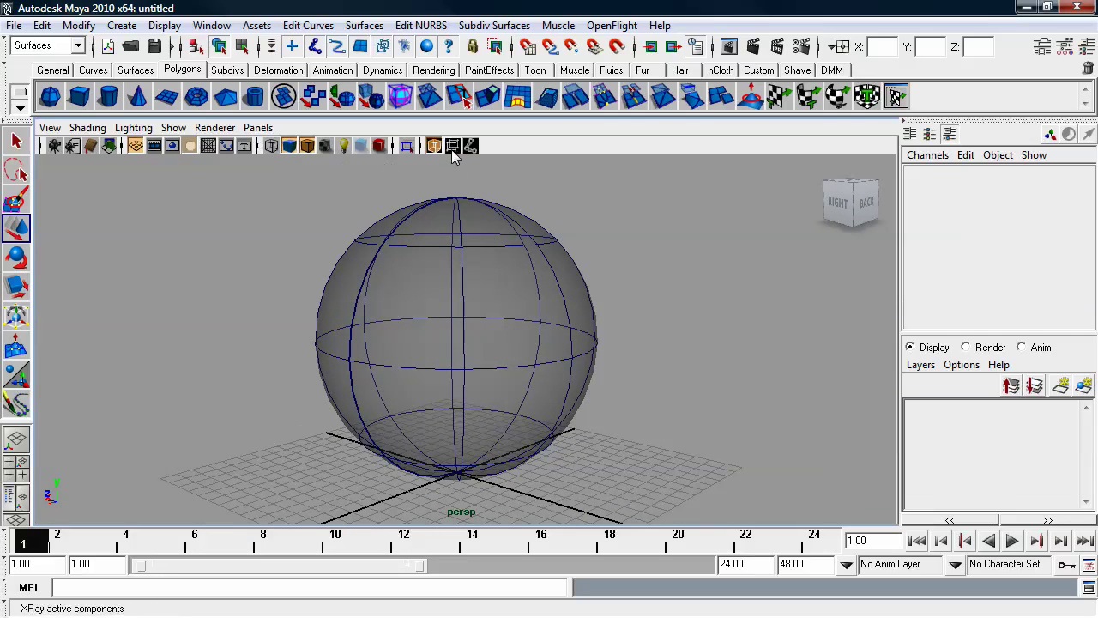
pyautogui.click(441, 151)
pyautogui.click(441, 151)
pyautogui.click(308, 146)
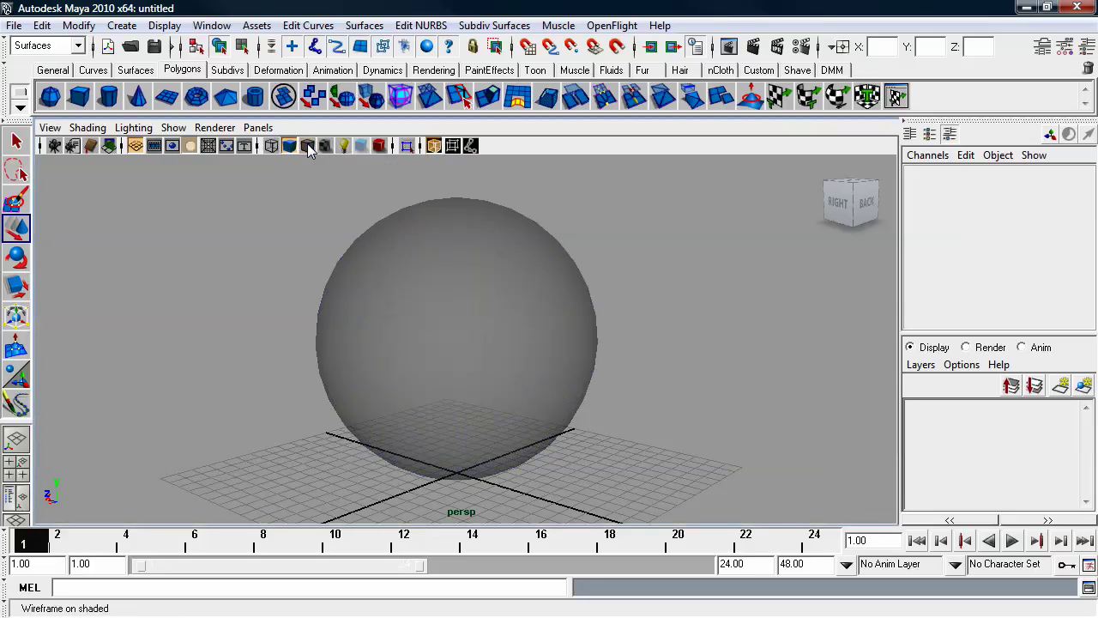
pyautogui.click(307, 145)
pyautogui.moveTo(578, 272)
pyautogui.keyDown('alt'); pyautogui.mouseDown()
pyautogui.moveTo(599, 297)
pyautogui.moveTo(576, 294)
pyautogui.mouseUp(); pyautogui.keyUp('alt')
pyautogui.keyDown('alt'); pyautogui.moveTo(576, 295); pyautogui.dragTo(569, 280, button='middle'); pyautogui.keyUp('alt')
pyautogui.keyDown('alt'); pyautogui.moveTo(569, 279); pyautogui.dragTo(481, 220, button='right'); pyautogui.keyUp('alt')
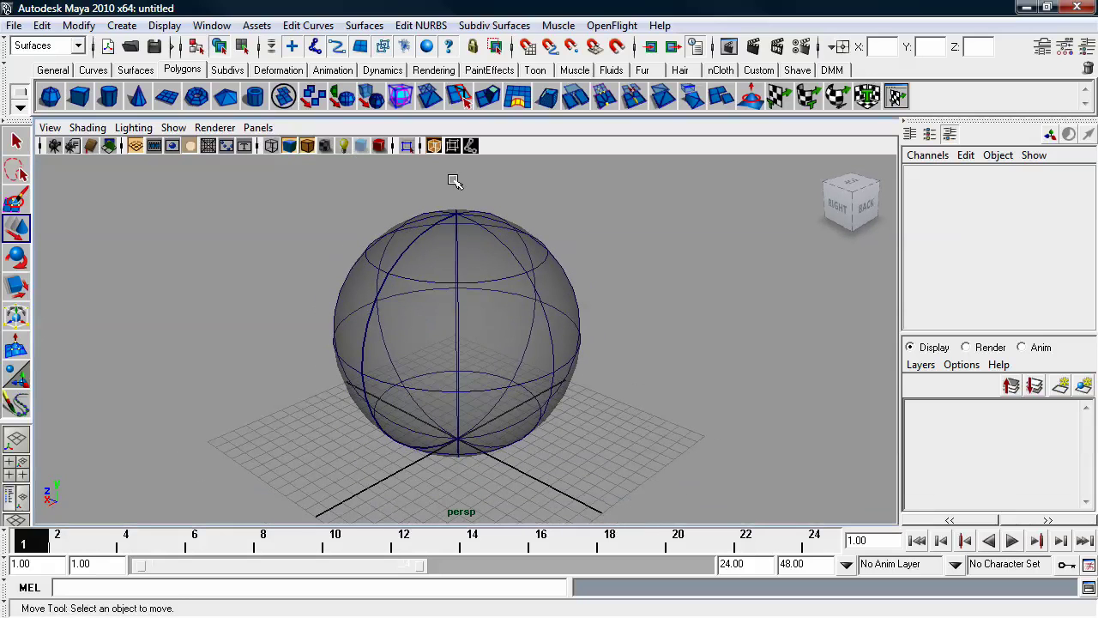
# - Turn off X-Ray and Wireframe on Shaded so the sphere uses plain smooth shading
pyautogui.click(436, 149)
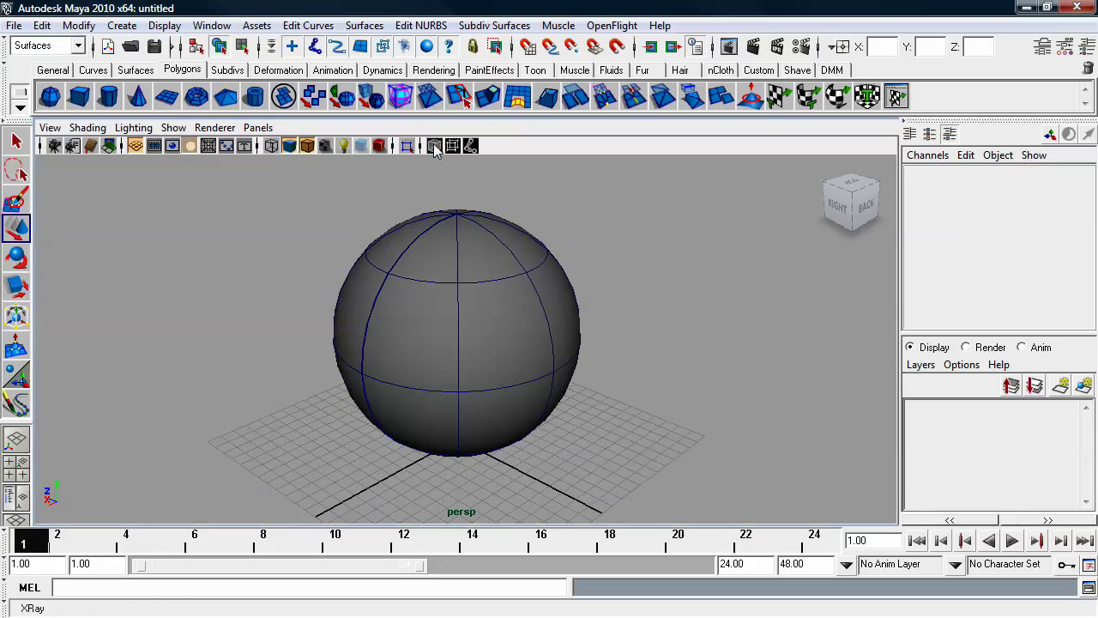
pyautogui.click(307, 145)
pyautogui.keyDown('alt'); pyautogui.moveTo(625, 286); pyautogui.dragTo(577, 294); pyautogui.keyUp('alt')
pyautogui.keyDown('alt'); pyautogui.moveTo(473, 317); pyautogui.dragTo(488, 289); pyautogui.keyUp('alt')
pyautogui.keyDown('alt'); pyautogui.moveTo(488, 289); pyautogui.dragTo(499, 290, button='right'); pyautogui.keyUp('alt')
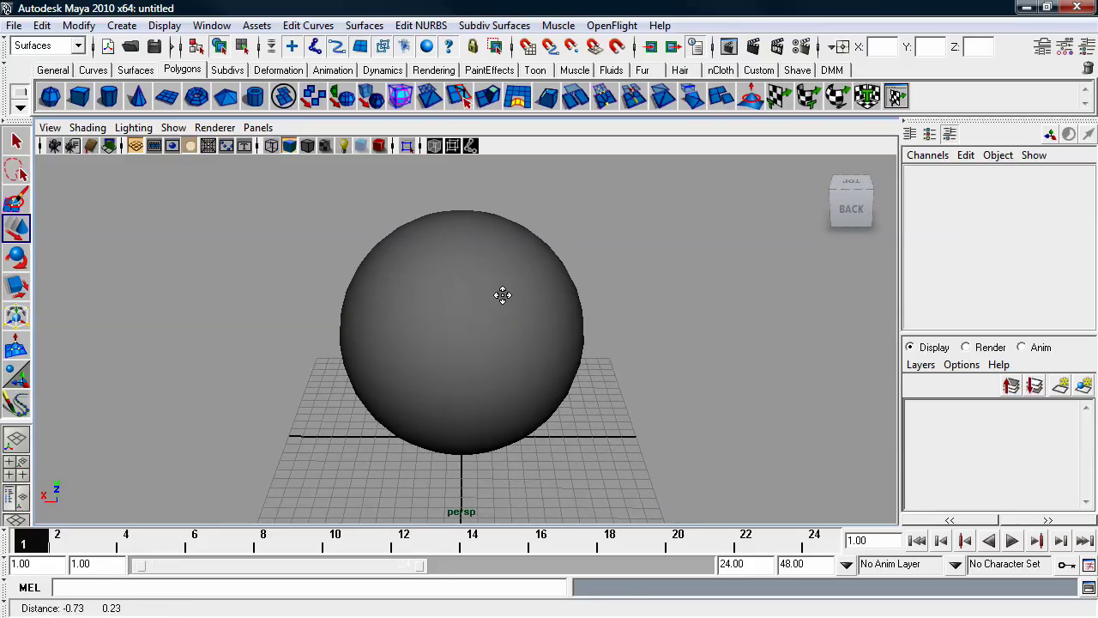
pyautogui.moveTo(483, 297)
pyautogui.keyDown('alt'); pyautogui.mouseDown()
pyautogui.moveTo(574, 294)
pyautogui.moveTo(559, 294)
pyautogui.moveTo(552, 311)
pyautogui.moveTo(498, 245)
pyautogui.mouseUp(); pyautogui.keyUp('alt')
pyautogui.keyDown('alt'); pyautogui.moveTo(498, 246); pyautogui.dragTo(551, 290, button='right'); pyautogui.keyUp('alt')
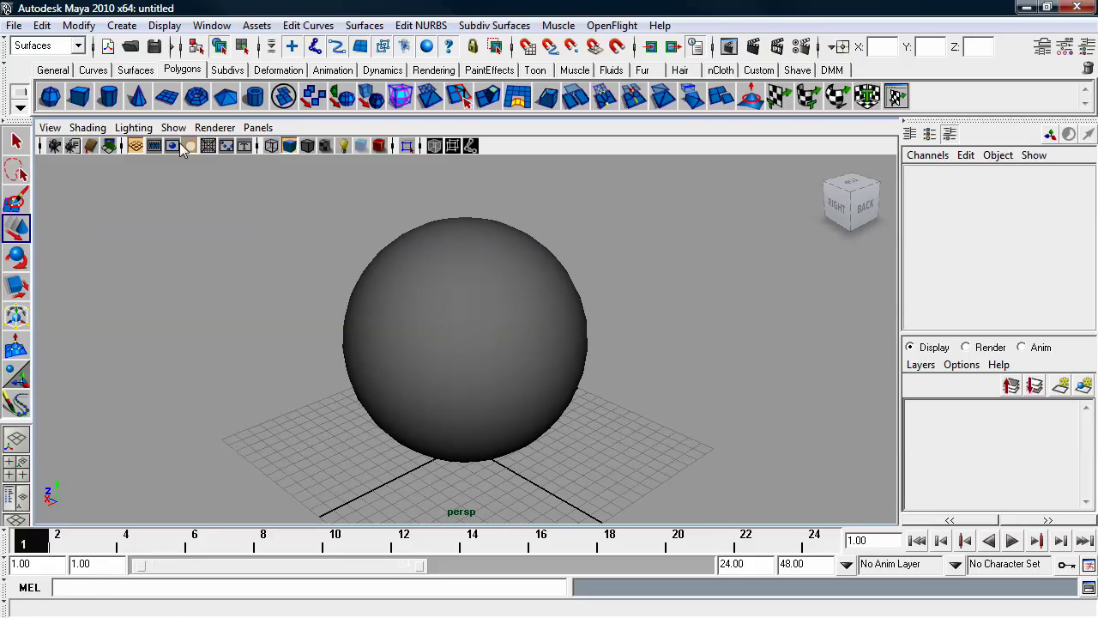
# - Start a new scene and create a NURBS sphere at the origin
pyautogui.click(107, 46)
pyautogui.click(563, 291)
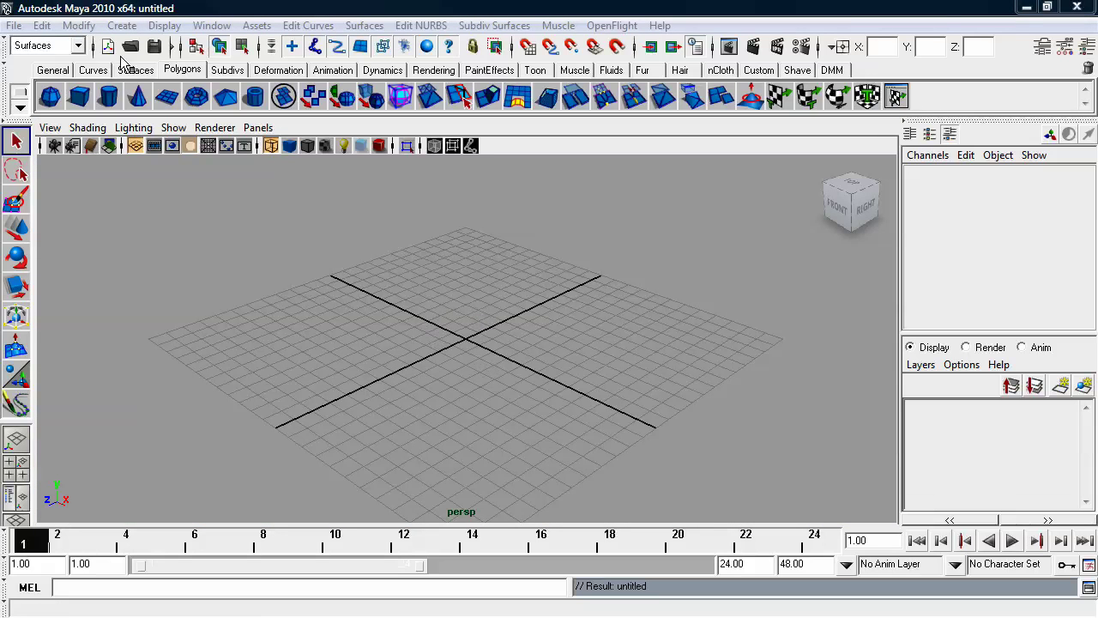
pyautogui.click(122, 25)
pyautogui.moveTo(171, 52)
pyautogui.click(313, 59)
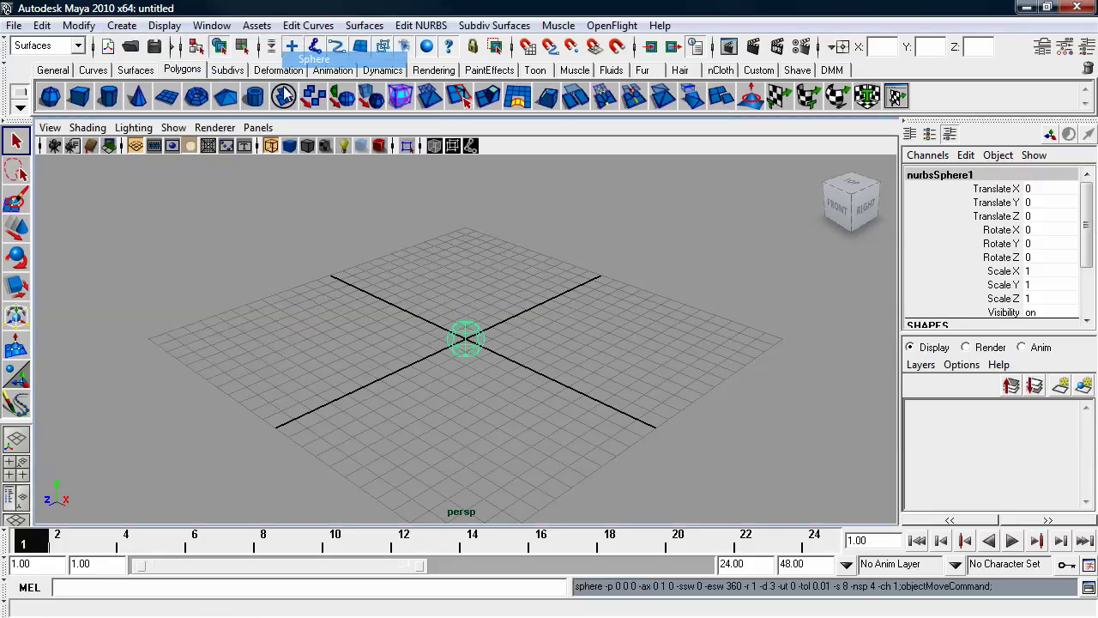
# - Scale the sphere uniformly to about 2.97 and move it in smooth shading to about Y 3.04, Z 11.64
pyautogui.press('r')
pyautogui.moveTo(468, 339); pyautogui.dragTo(558, 296)
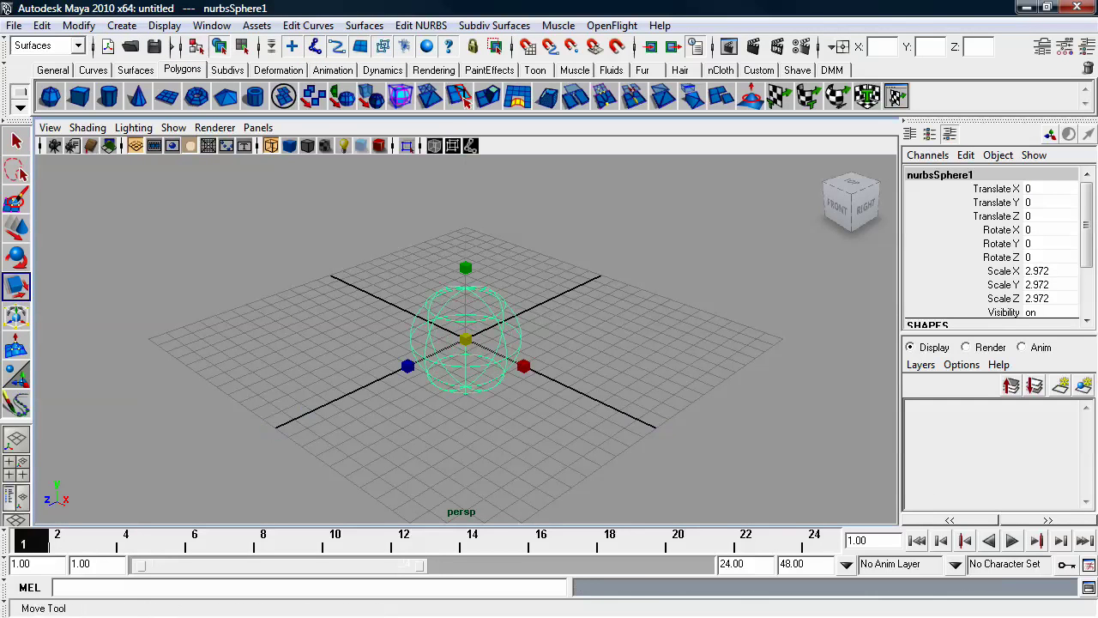
pyautogui.click(16, 228)
pyautogui.moveTo(490, 338)
pyautogui.keyDown('alt'); pyautogui.mouseDown()
pyautogui.moveTo(221, 344)
pyautogui.moveTo(182, 355)
pyautogui.mouseUp(); pyautogui.keyUp('alt')
pyautogui.press('5')
pyautogui.moveTo(241, 310); pyautogui.dragTo(241, 253)
pyautogui.keyDown('alt'); pyautogui.moveTo(352, 300); pyautogui.dragTo(317, 290); pyautogui.keyUp('alt')
# - Duplicate the sphere into an evenly spaced row of five along Z, ending at about Z -13.67, and deselect everything
pyautogui.click(41, 25)
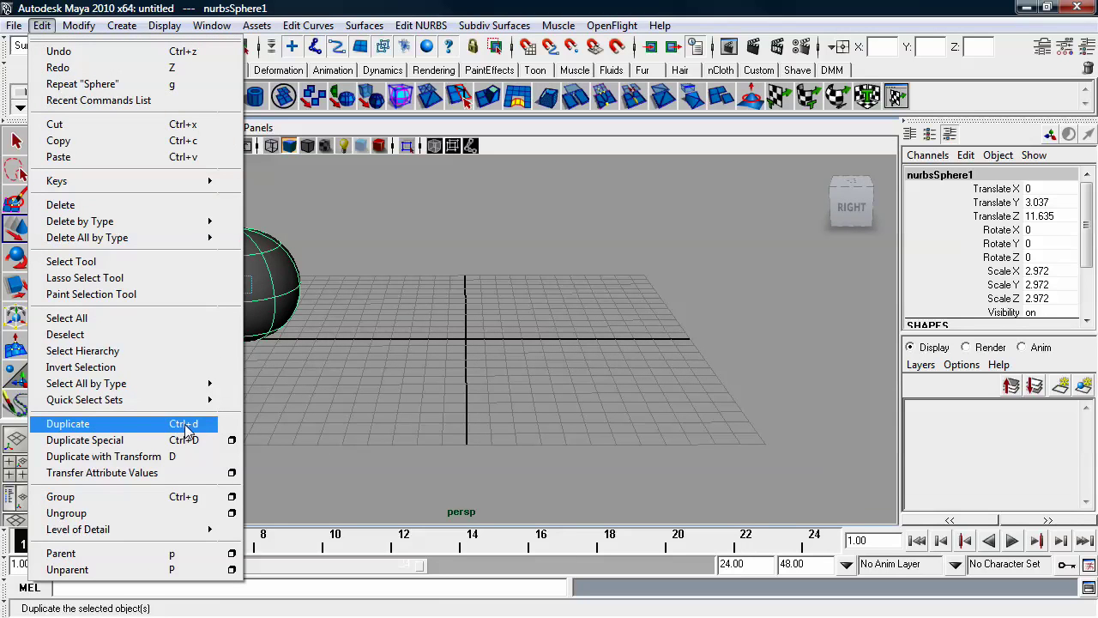
pyautogui.click(184, 424)
pyautogui.hotkey('ctrl', 'd')
pyautogui.moveTo(185, 287); pyautogui.dragTo(673, 279)
pyautogui.hotkey('ctrl', 'd')
pyautogui.hotkey('ctrl', 'd')
pyautogui.keyDown('alt'); pyautogui.moveTo(606, 332); pyautogui.dragTo(528, 349, button='middle'); pyautogui.keyUp('alt')
pyautogui.keyDown('alt'); pyautogui.moveTo(528, 349); pyautogui.dragTo(531, 362); pyautogui.keyUp('alt')
pyautogui.click(453, 228)
pyautogui.keyDown('alt'); pyautogui.moveTo(410, 253); pyautogui.dragTo(440, 278, button='right'); pyautogui.keyUp('alt')
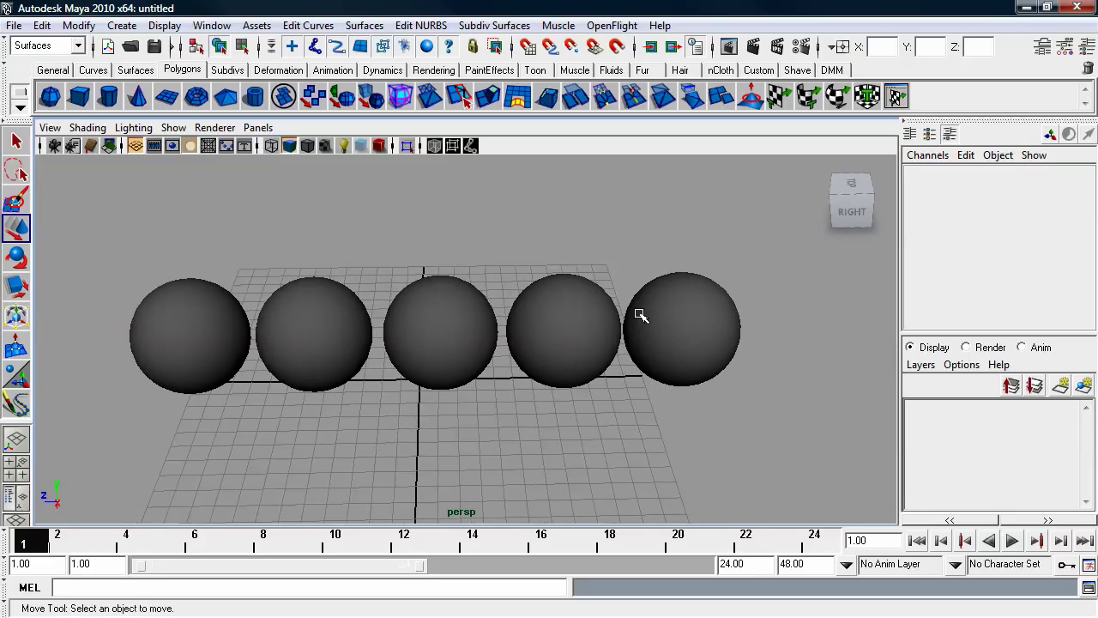
# - Select each of the five spheres one at a time, from the last copy back to the original
pyautogui.click(692, 320)
pyautogui.click(589, 324)
pyautogui.click(459, 331)
pyautogui.click(319, 337)
pyautogui.click(175, 333)
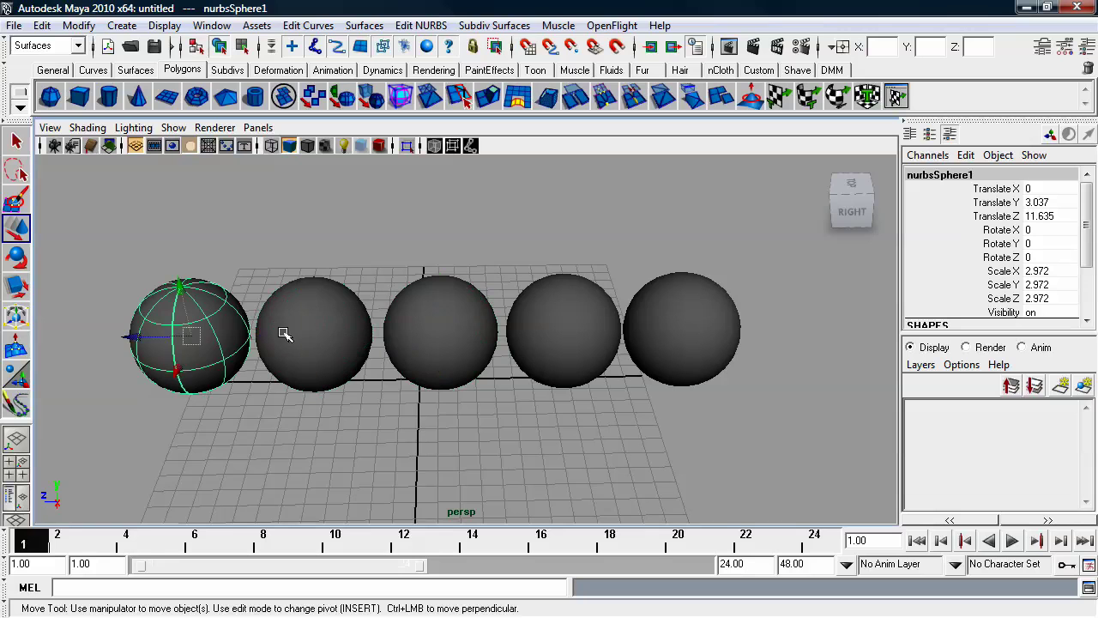
# - Select all five spheres together with a marquee and view the row from several angles
pyautogui.keyDown('alt'); pyautogui.moveTo(537, 363); pyautogui.dragTo(537, 324); pyautogui.keyUp('alt')
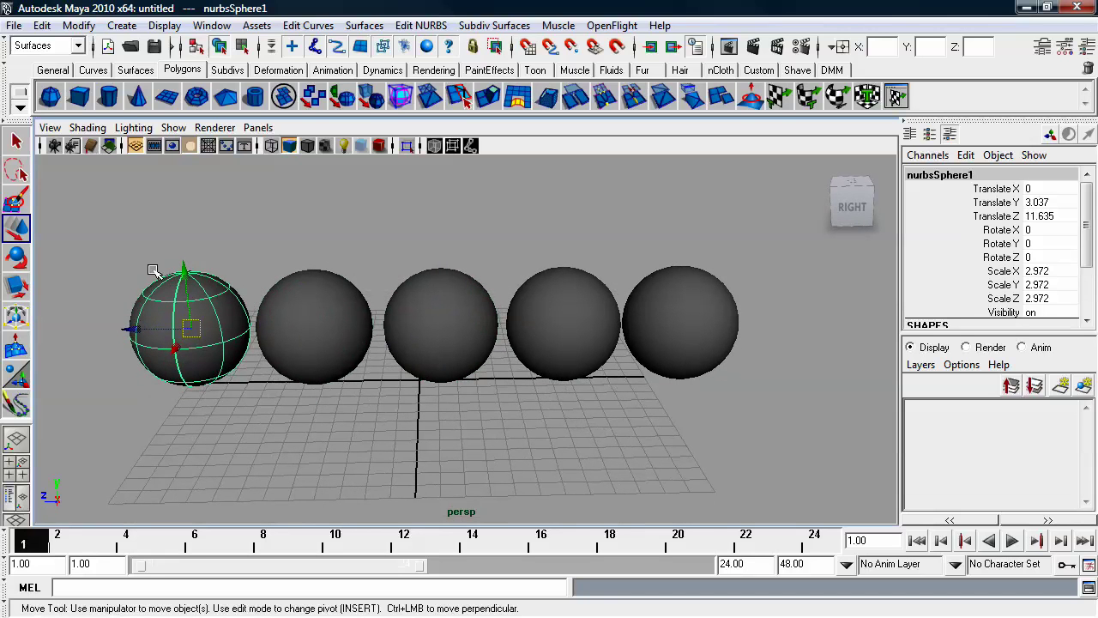
pyautogui.keyDown('alt'); pyautogui.moveTo(718, 358); pyautogui.dragTo(623, 358, button='right'); pyautogui.keyUp('alt')
pyautogui.moveTo(140, 232); pyautogui.dragTo(743, 430)
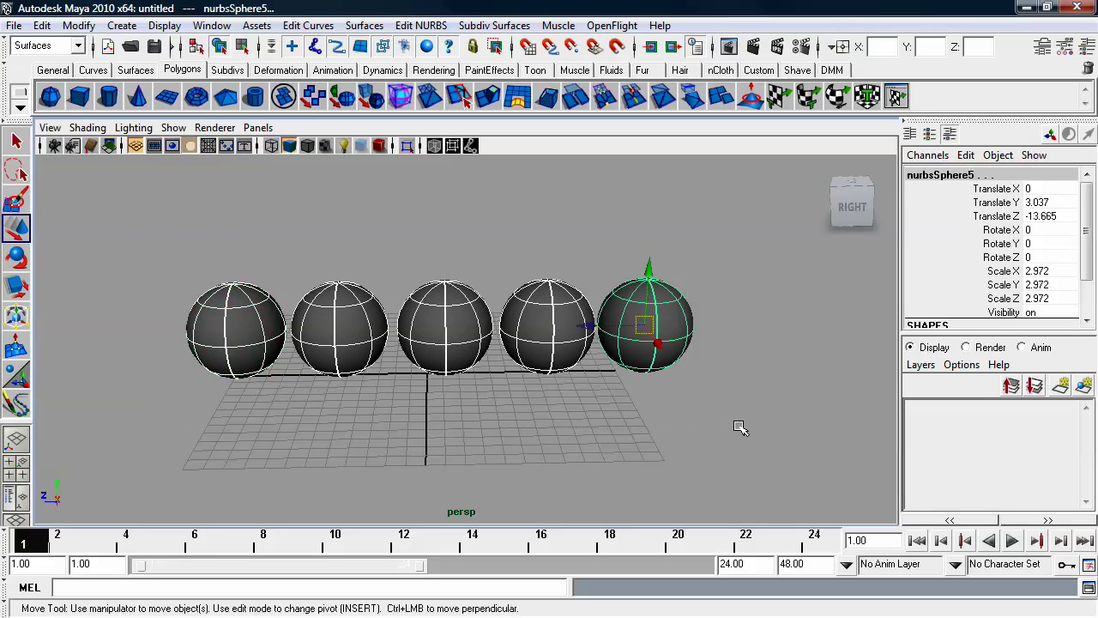
pyautogui.keyDown('alt'); pyautogui.moveTo(626, 434); pyautogui.dragTo(580, 427); pyautogui.keyUp('alt')
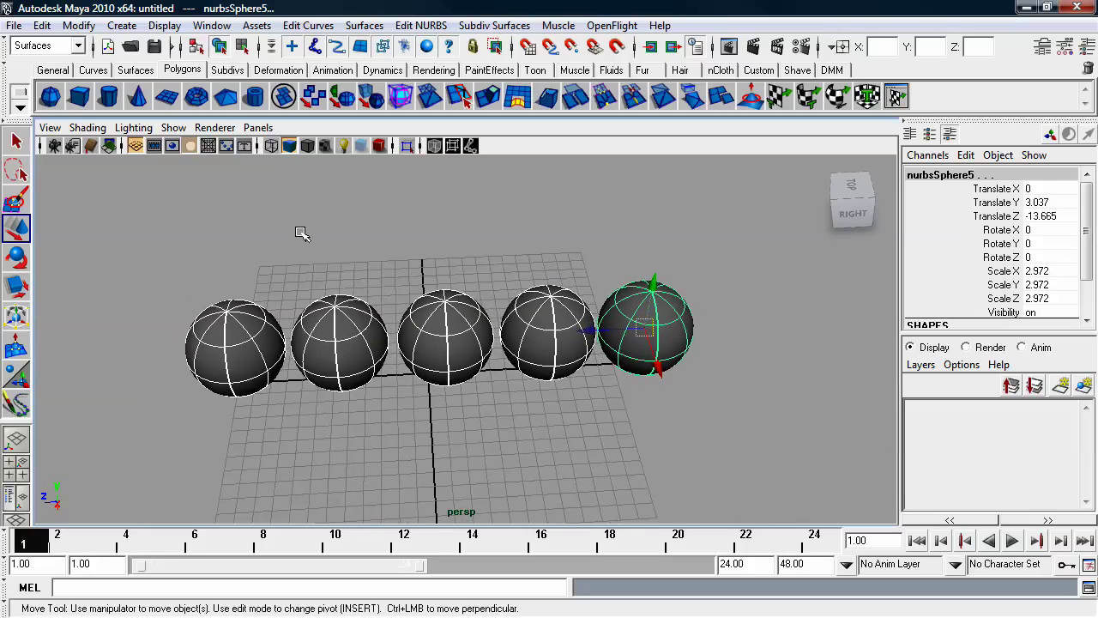
pyautogui.keyDown('alt'); pyautogui.moveTo(506, 490); pyautogui.dragTo(584, 404); pyautogui.keyUp('alt')
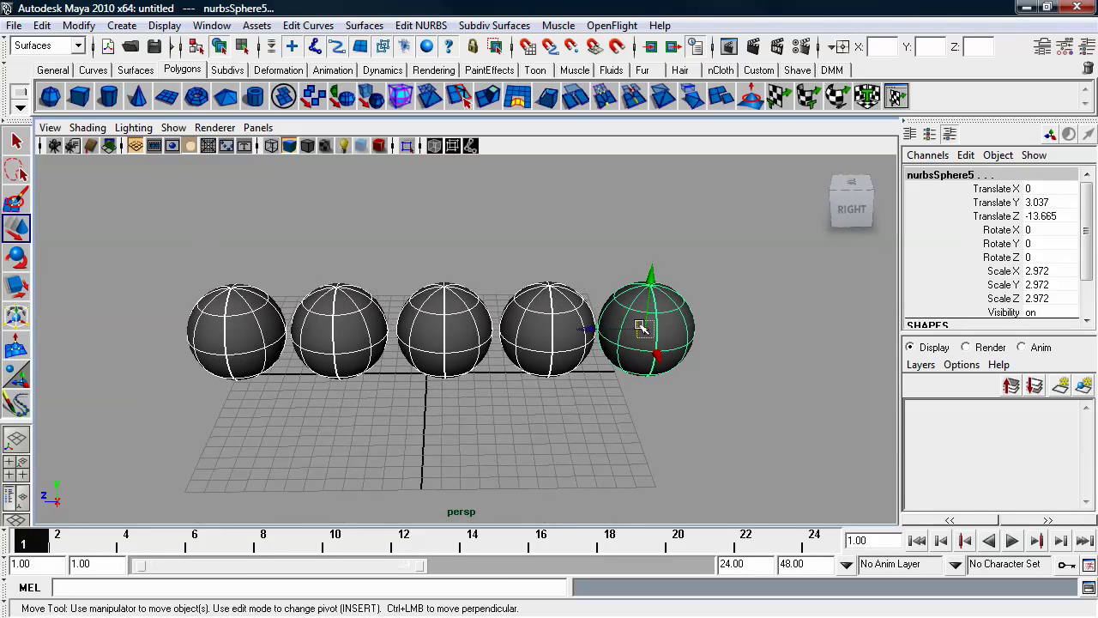
pyautogui.keyDown('alt'); pyautogui.moveTo(429, 262); pyautogui.dragTo(485, 255, button='right'); pyautogui.keyUp('alt')
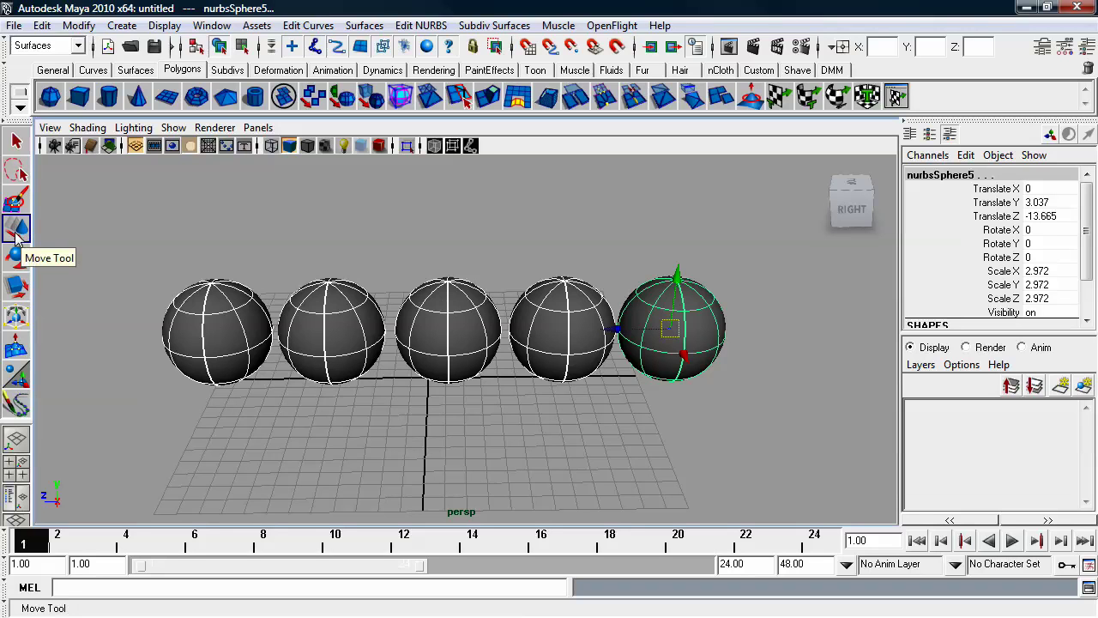
# - Show the Rotate and Scale manipulators on the selection, switch to the Select Tool and deselect all spheres
pyautogui.click(15, 259)
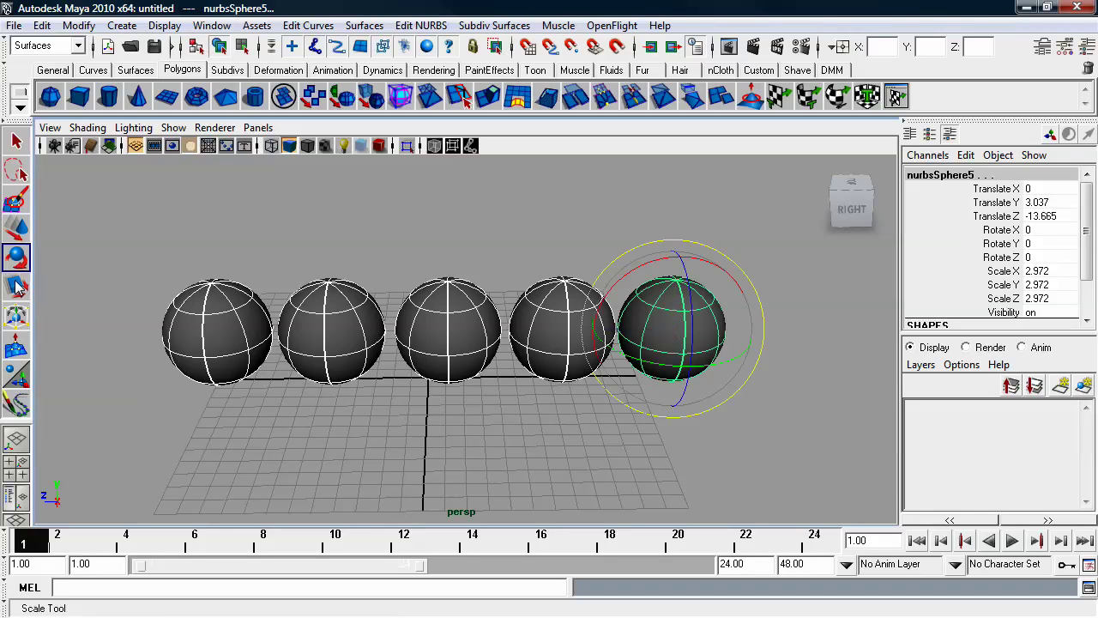
pyautogui.click(17, 287)
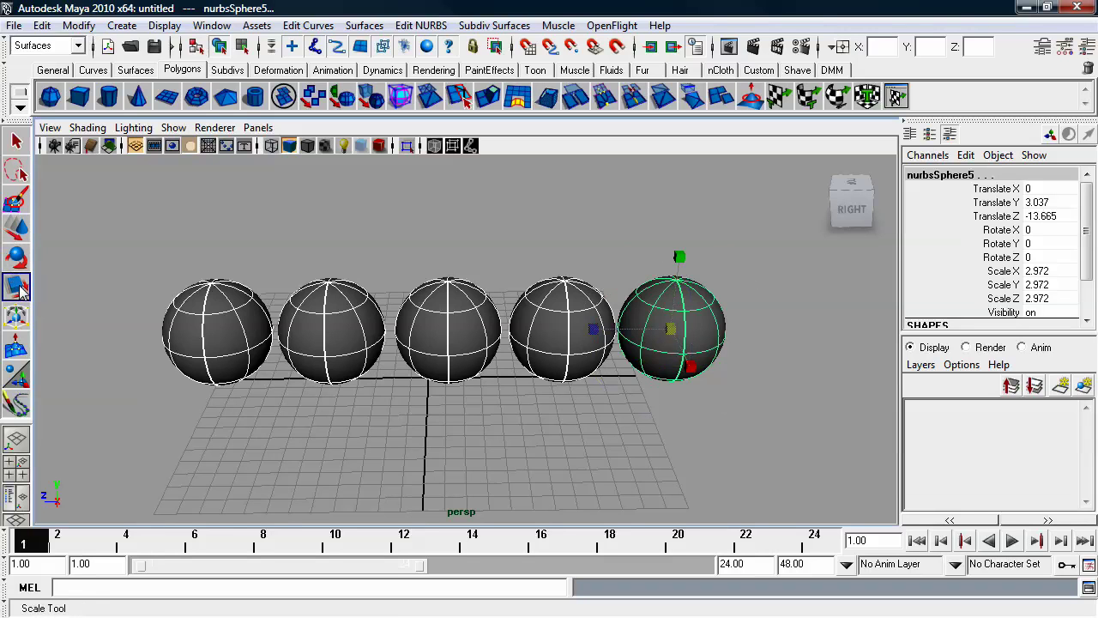
pyautogui.click(15, 259)
pyautogui.click(19, 286)
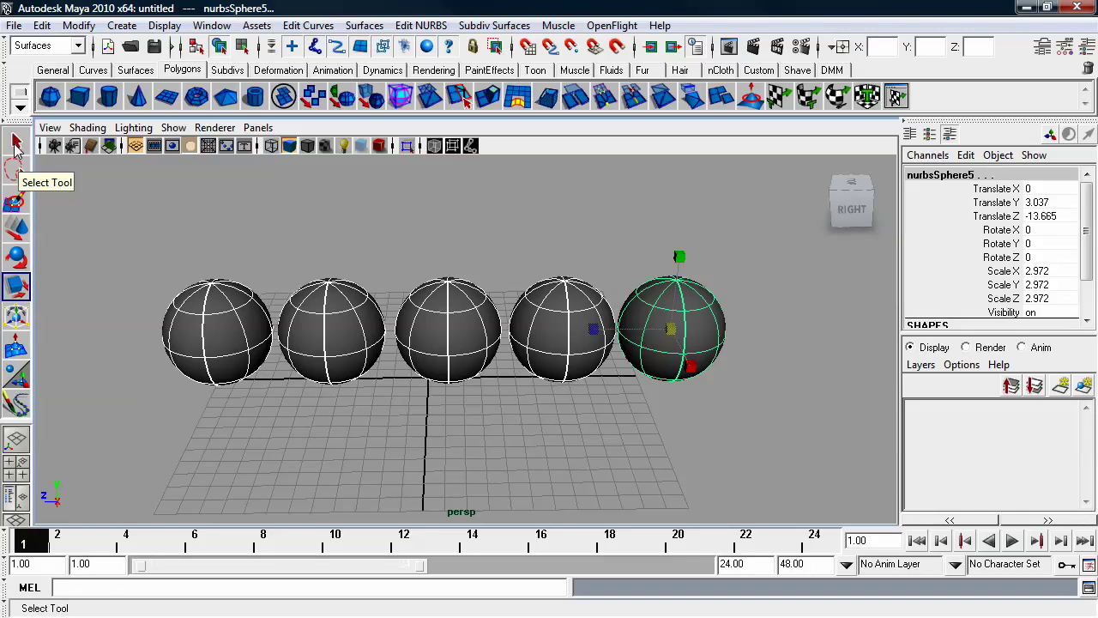
pyautogui.click(18, 143)
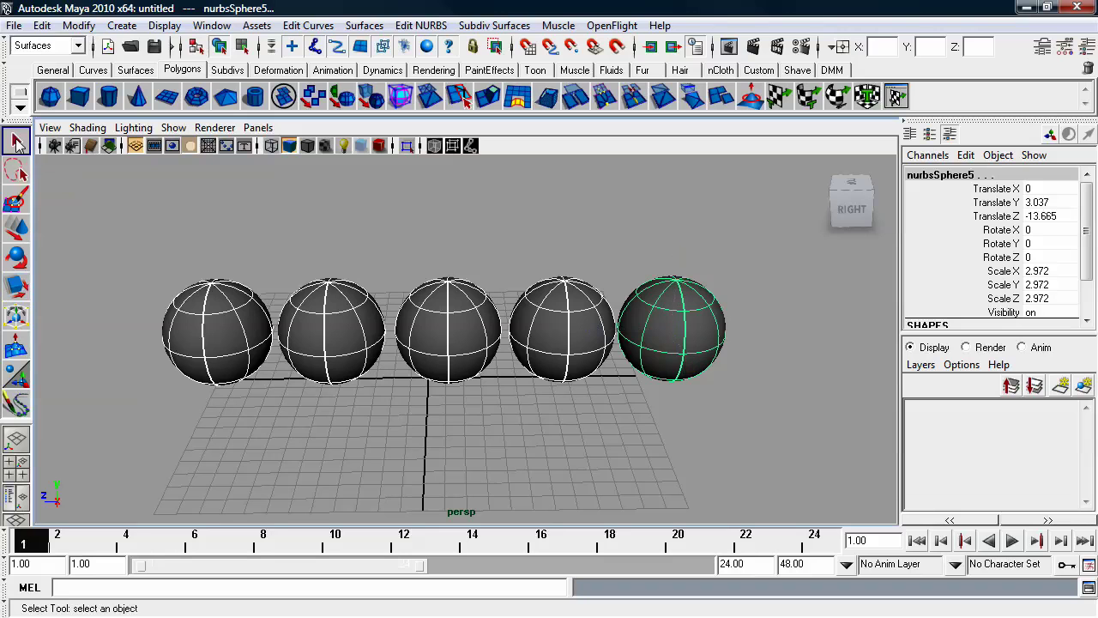
pyautogui.click(140, 236)
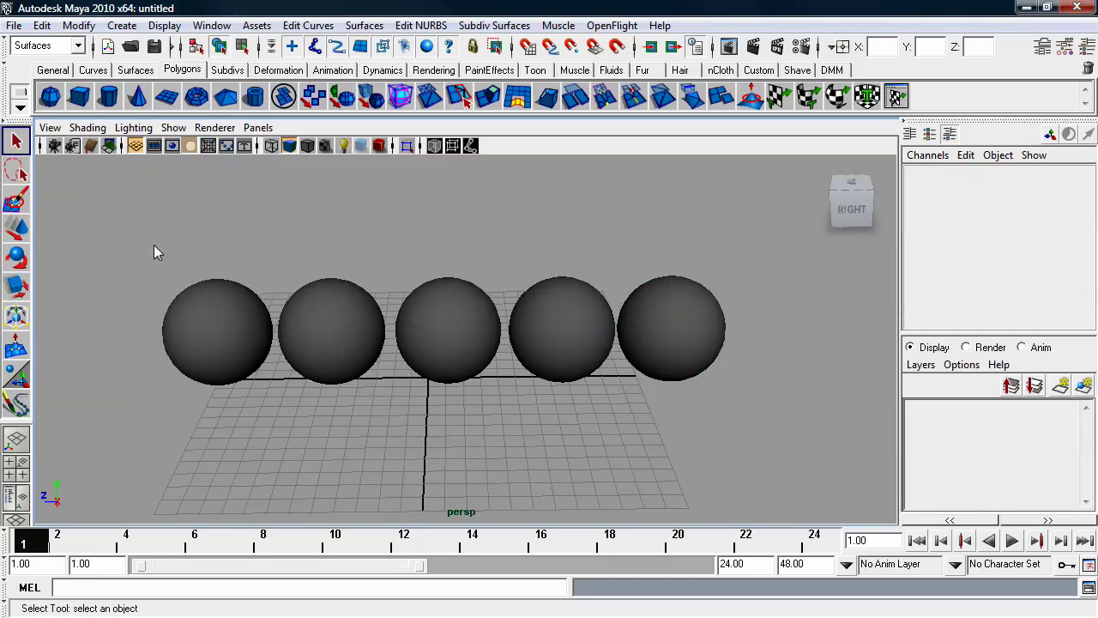
# - Select only the original sphere with a marquee and look through its transform channels
pyautogui.moveTo(162, 280); pyautogui.dragTo(273, 415)
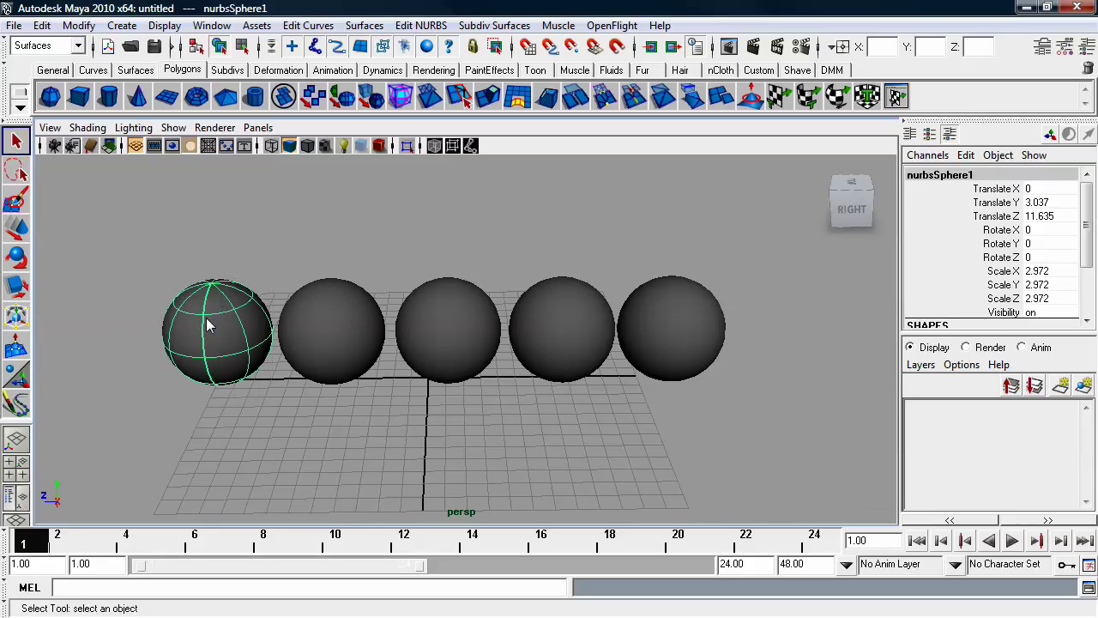
pyautogui.moveTo(141, 232); pyautogui.dragTo(246, 393)
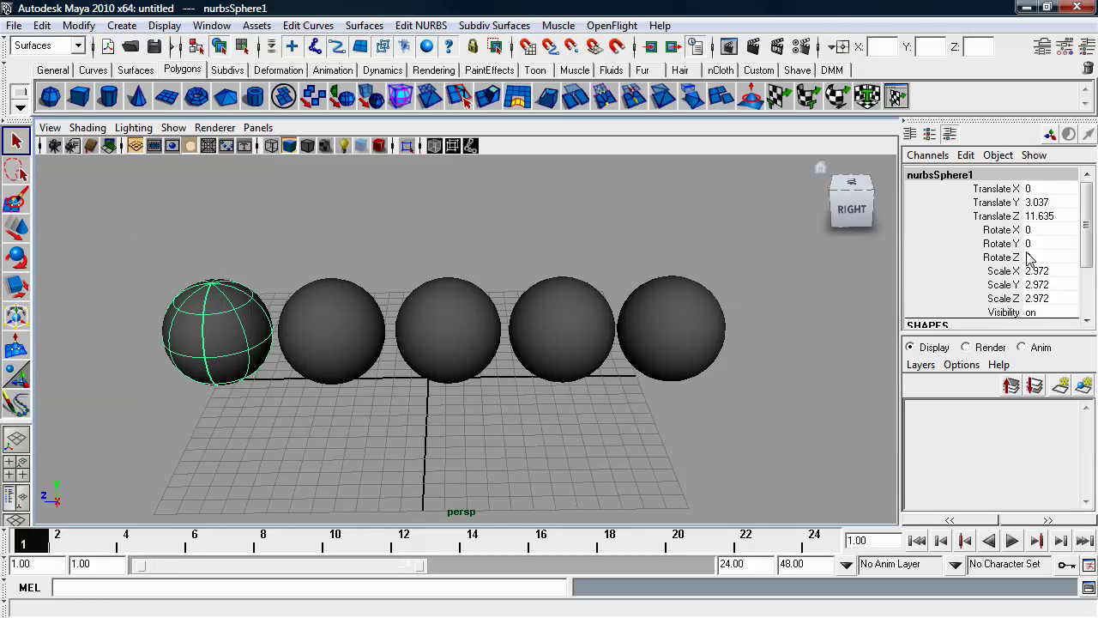
pyautogui.scroll(-3, 1084, 234)
pyautogui.scroll(3, 1084, 234)
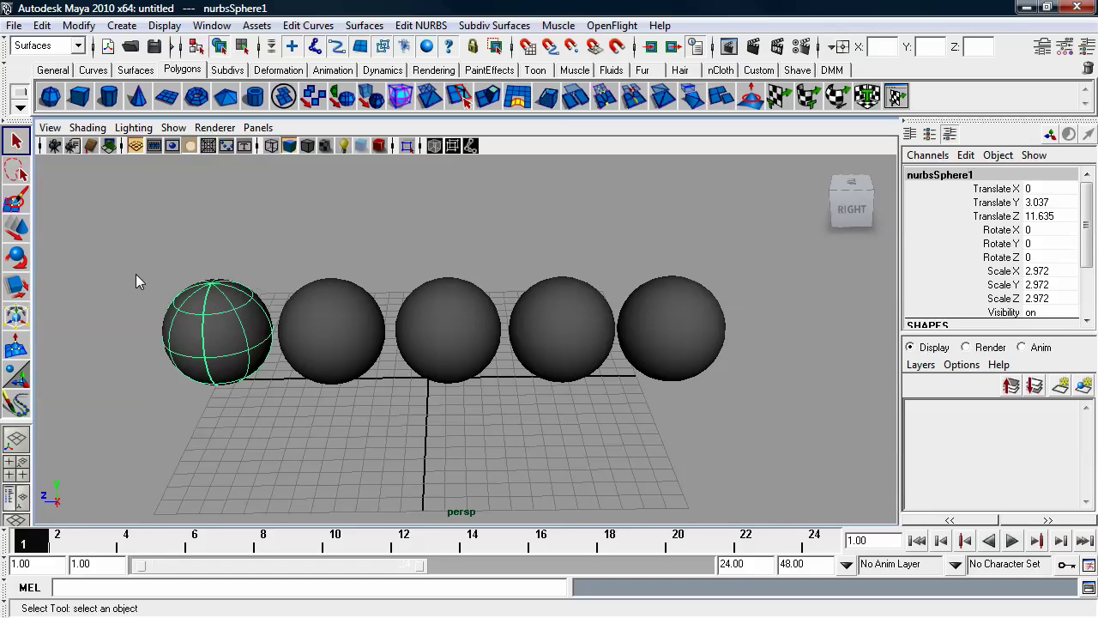
# - Deselect the original sphere and select the last copy at the opposite end of the row with the Move Tool
pyautogui.click(63, 237)
pyautogui.click(19, 224)
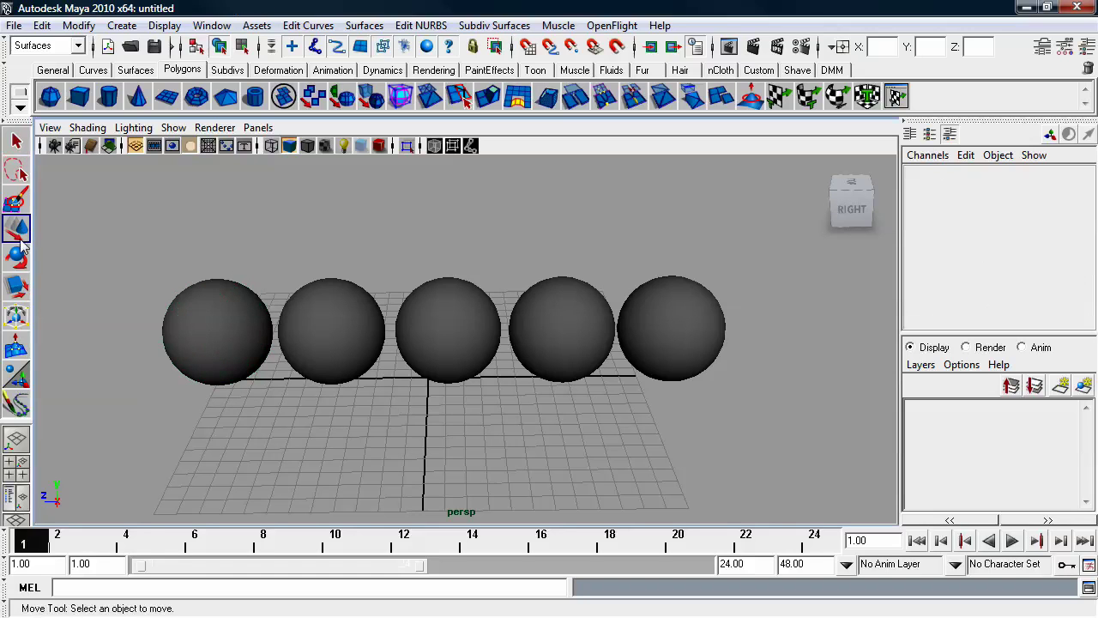
pyautogui.press('r')
pyautogui.click(17, 235)
pyautogui.keyDown('alt'); pyautogui.moveTo(601, 256); pyautogui.dragTo(523, 292, button='middle'); pyautogui.keyUp('alt')
pyautogui.moveTo(529, 280); pyautogui.dragTo(644, 403)
# - Move the last sphere freely to about X -2.12, Y 7.37, Z -20.36 and undo the move
pyautogui.moveTo(572, 352); pyautogui.dragTo(693, 266)
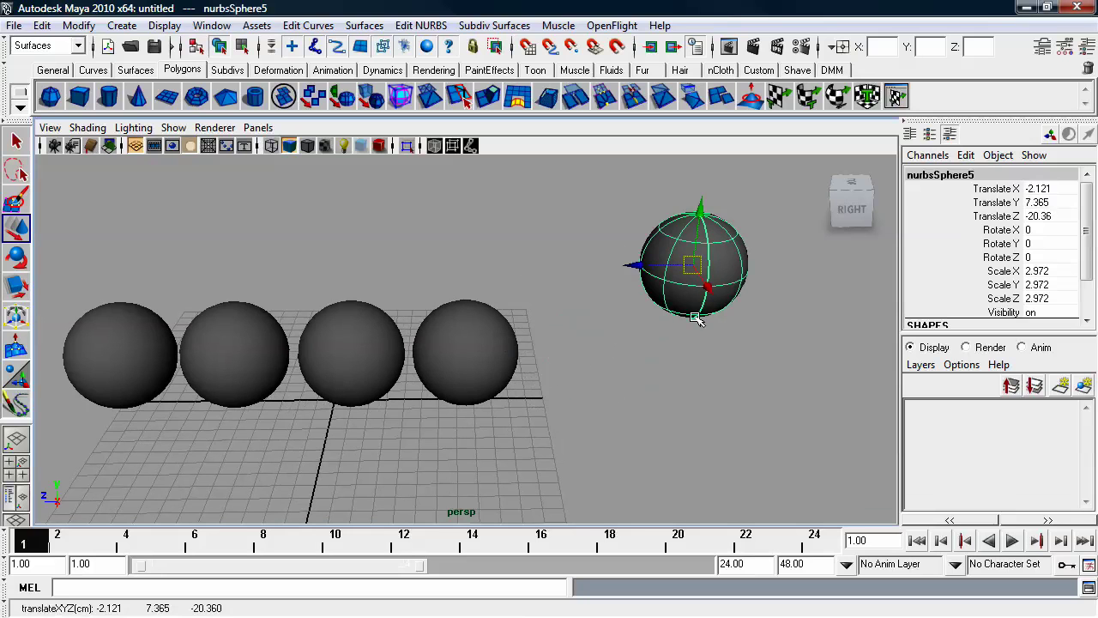
pyautogui.hotkey('ctrl', 'z')
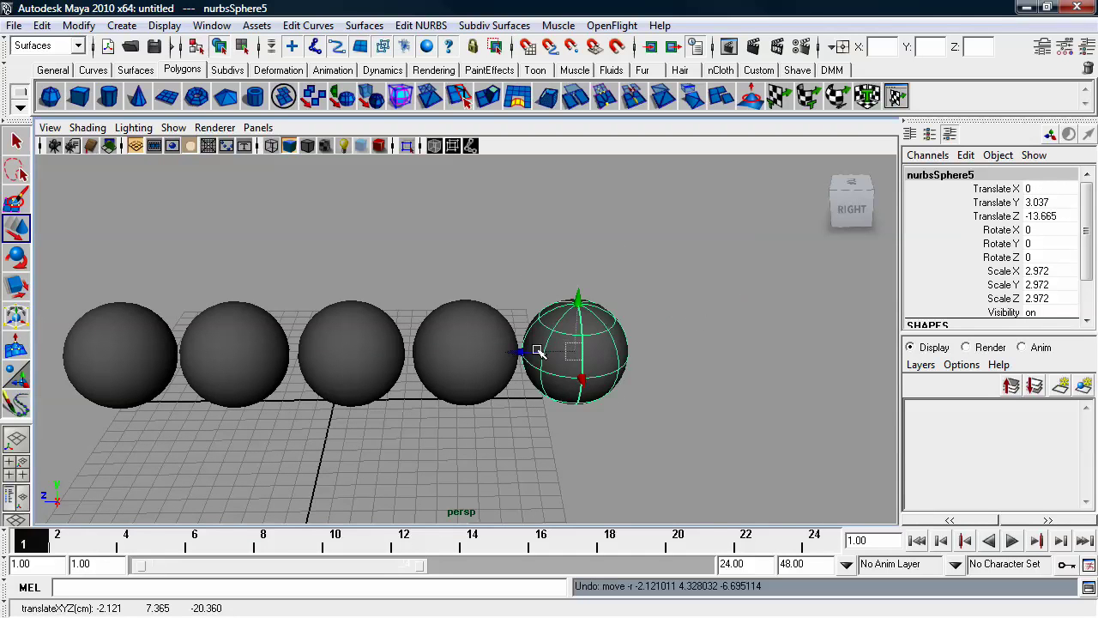
# - Display the control vertices of the last sphere in the row by switching it to Control Vertex mode
pyautogui.keyDown('alt'); pyautogui.moveTo(394, 244); pyautogui.dragTo(480, 252, button='middle'); pyautogui.keyUp('alt')
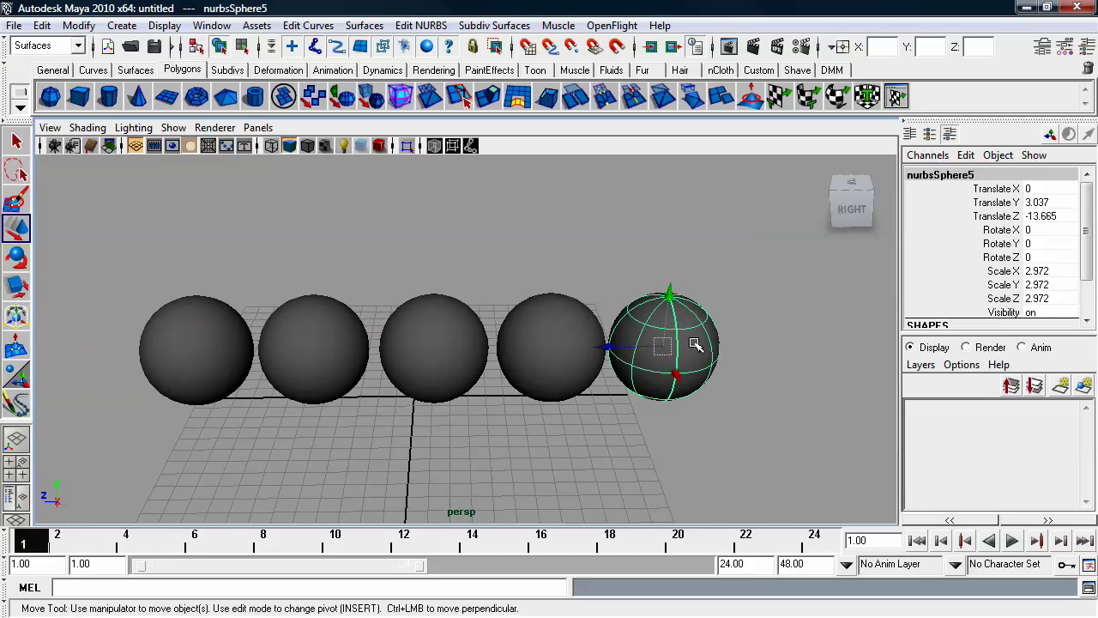
pyautogui.keyDown('alt'); pyautogui.moveTo(665, 340); pyautogui.dragTo(654, 314); pyautogui.keyUp('alt')
pyautogui.keyDown('alt'); pyautogui.moveTo(601, 316); pyautogui.dragTo(446, 320, button='middle'); pyautogui.keyUp('alt')
pyautogui.keyDown('alt'); pyautogui.moveTo(481, 326); pyautogui.dragTo(858, 378, button='right'); pyautogui.keyUp('alt')
pyautogui.keyDown('alt'); pyautogui.moveTo(642, 346); pyautogui.dragTo(590, 346, button='middle'); pyautogui.keyUp('alt')
pyautogui.moveTo(545, 344)
pyautogui.keyDown('alt'); pyautogui.mouseDown()
pyautogui.moveTo(589, 330)
pyautogui.moveTo(567, 326)
pyautogui.moveTo(632, 341)
pyautogui.moveTo(567, 341)
pyautogui.mouseUp(); pyautogui.keyUp('alt')
pyautogui.keyDown('alt'); pyautogui.moveTo(566, 340); pyautogui.dragTo(549, 328, button='middle'); pyautogui.keyUp('alt')
pyautogui.moveTo(549, 329)
pyautogui.keyDown('alt'); pyautogui.mouseDown()
pyautogui.moveTo(559, 323)
pyautogui.moveTo(542, 328)
pyautogui.mouseUp(); pyautogui.keyUp('alt')
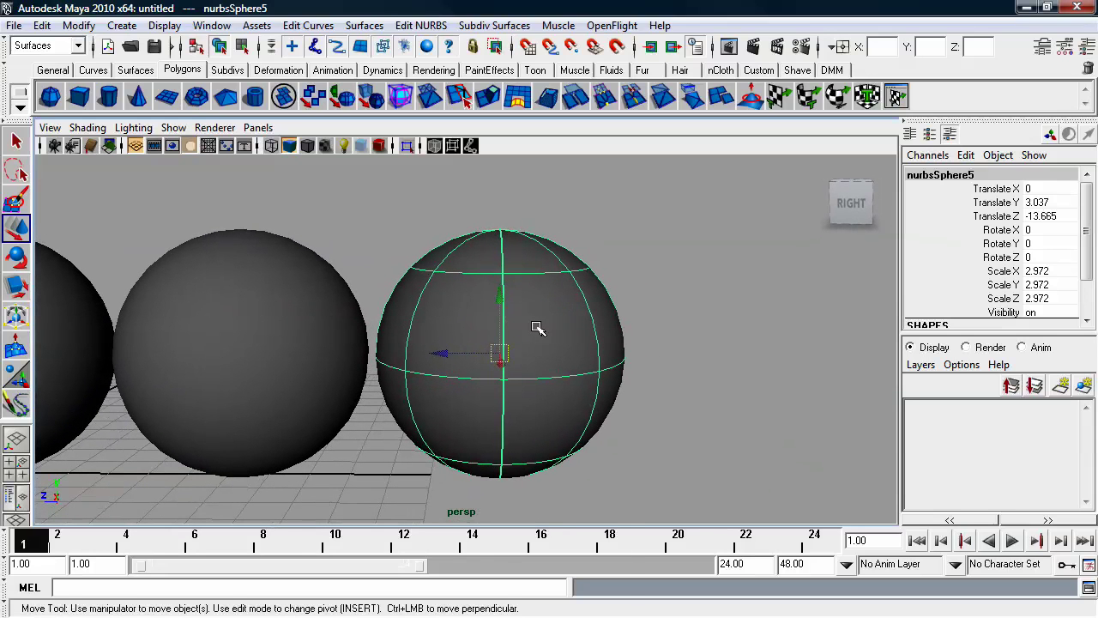
pyautogui.rightClick(536, 327)
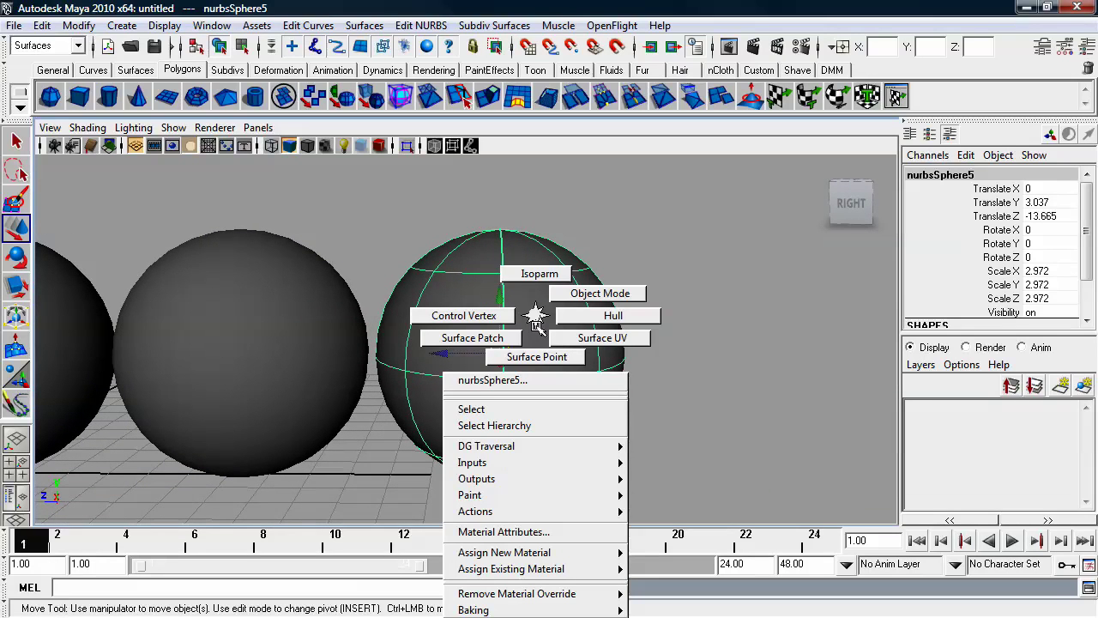
pyautogui.moveTo(535, 322); pyautogui.dragTo(468, 315, button='right')
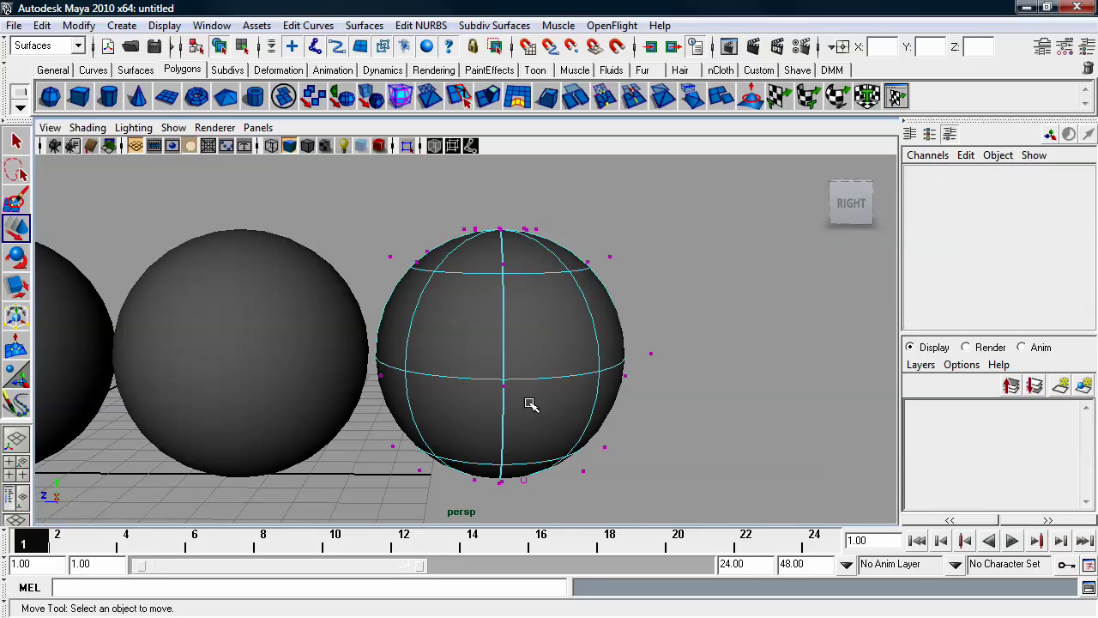
# - Examine the control vertices around the last sphere from several angles and distances
pyautogui.keyDown('alt'); pyautogui.moveTo(598, 359); pyautogui.dragTo(626, 388); pyautogui.keyUp('alt')
pyautogui.keyDown('alt'); pyautogui.moveTo(576, 327); pyautogui.dragTo(571, 343, button='middle'); pyautogui.keyUp('alt')
pyautogui.keyDown('alt'); pyautogui.moveTo(571, 344); pyautogui.dragTo(620, 351, button='right'); pyautogui.keyUp('alt')
pyautogui.keyDown('alt'); pyautogui.moveTo(620, 351); pyautogui.dragTo(645, 351, button='middle'); pyautogui.keyUp('alt')
pyautogui.keyDown('alt'); pyautogui.moveTo(645, 351); pyautogui.dragTo(614, 346, button='right'); pyautogui.keyUp('alt')
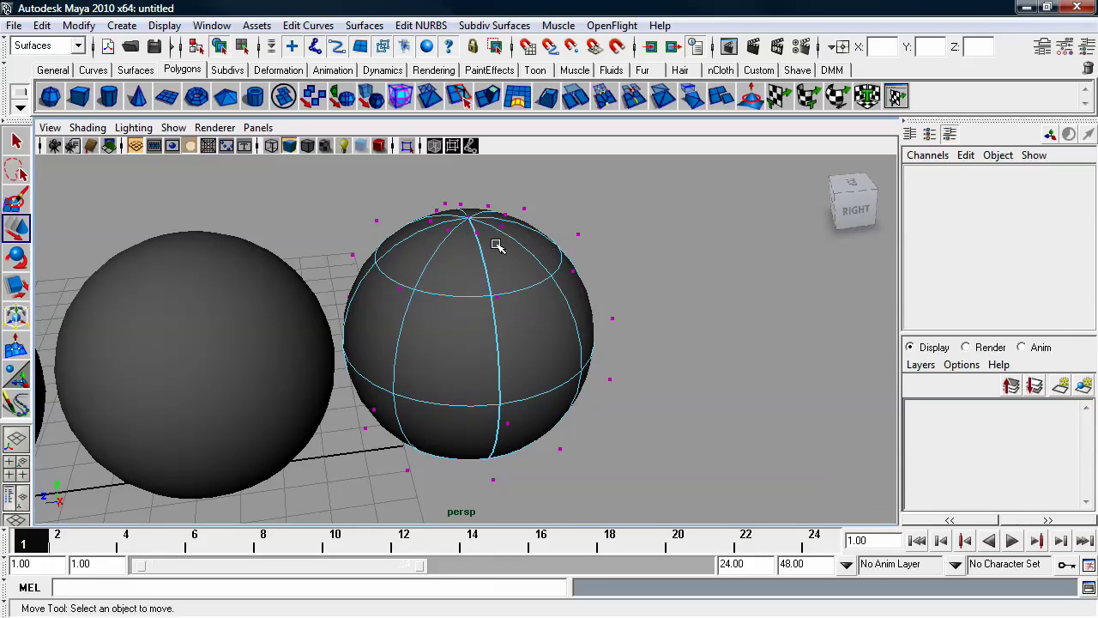
pyautogui.keyDown('alt'); pyautogui.moveTo(495, 240); pyautogui.dragTo(510, 306); pyautogui.keyUp('alt')
pyautogui.keyDown('alt'); pyautogui.moveTo(510, 307); pyautogui.dragTo(323, 311, button='right'); pyautogui.keyUp('alt')
pyautogui.keyDown('alt'); pyautogui.moveTo(324, 311); pyautogui.dragTo(524, 294, button='middle'); pyautogui.keyUp('alt')
pyautogui.keyDown('alt'); pyautogui.moveTo(725, 292); pyautogui.dragTo(761, 331, button='right'); pyautogui.keyUp('alt')
pyautogui.keyDown('alt'); pyautogui.moveTo(761, 331); pyautogui.dragTo(658, 335, button='middle'); pyautogui.keyUp('alt')
pyautogui.keyDown('alt'); pyautogui.moveTo(658, 335); pyautogui.dragTo(670, 334, button='right'); pyautogui.keyUp('alt')
pyautogui.keyDown('alt'); pyautogui.moveTo(661, 329); pyautogui.dragTo(667, 332, button='middle'); pyautogui.keyUp('alt')
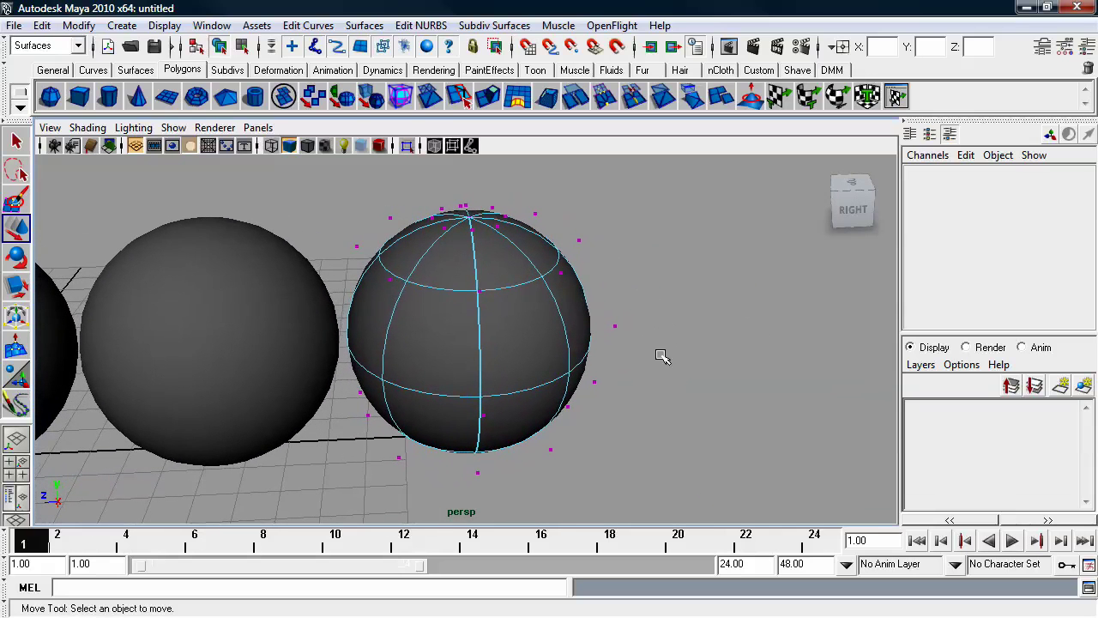
# - Marquee-select the control vertices on the last sphere's outer side, pull them outward along Z and undo the move
pyautogui.moveTo(388, 181); pyautogui.dragTo(511, 249)
pyautogui.moveTo(522, 196); pyautogui.dragTo(551, 451)
pyautogui.moveTo(522, 187); pyautogui.dragTo(683, 453)
pyautogui.moveTo(535, 329); pyautogui.dragTo(601, 326)
pyautogui.hotkey('ctrl', 'z')
pyautogui.keyDown('alt'); pyautogui.moveTo(671, 322); pyautogui.dragTo(677, 300); pyautogui.keyUp('alt')
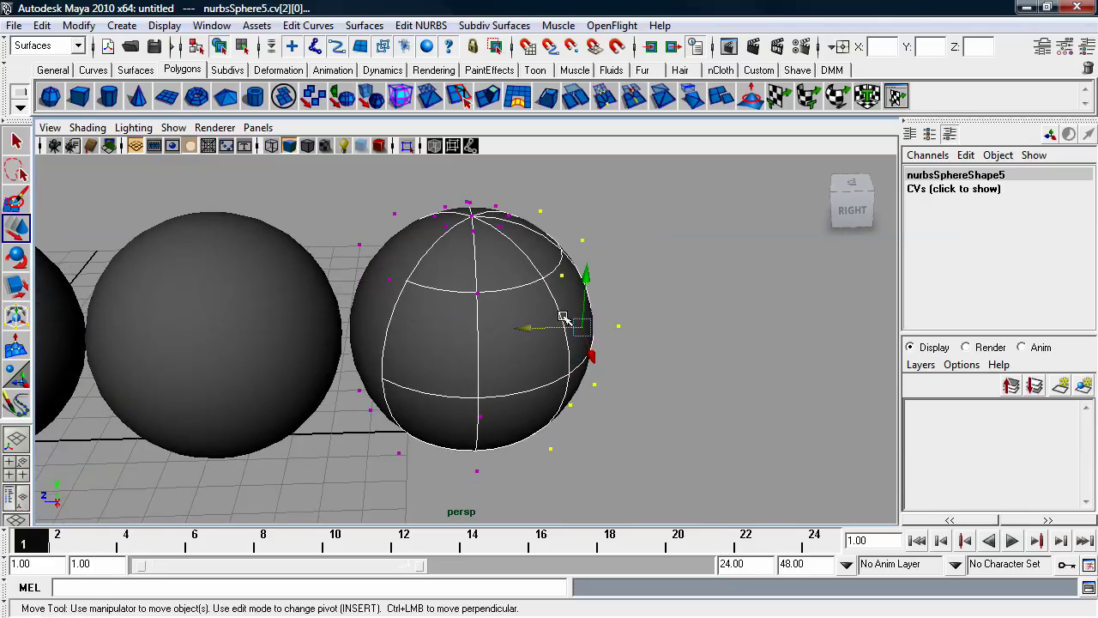
# - Select the control vertices around the last sphere's top pole, raise them about 1.08 units in Y and undo the move
pyautogui.keyDown('alt'); pyautogui.moveTo(480, 299); pyautogui.dragTo(445, 224); pyautogui.keyUp('alt')
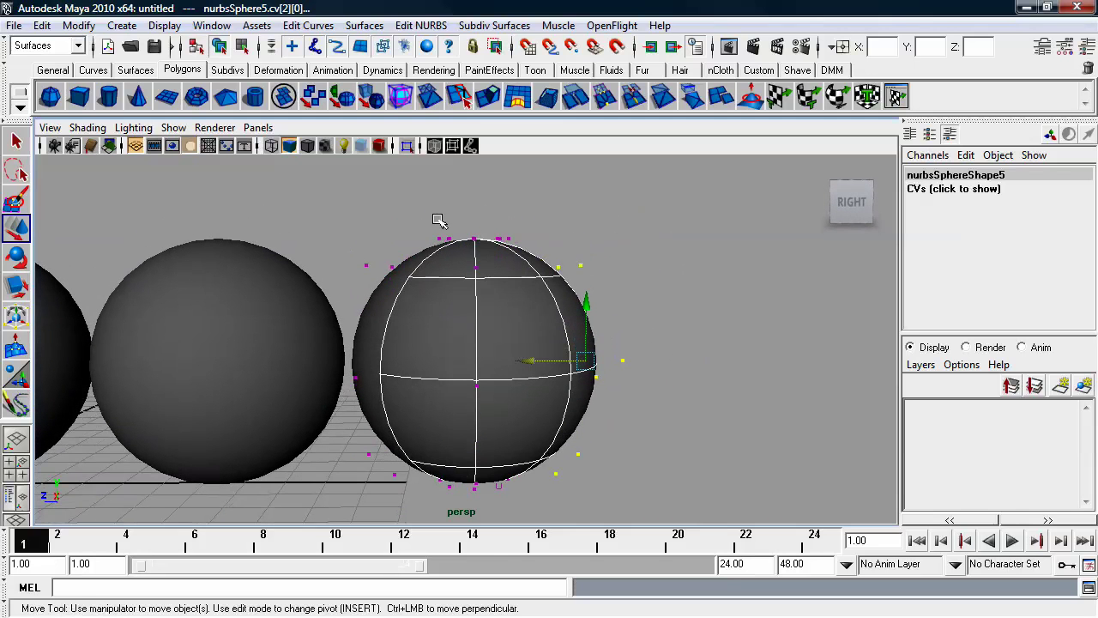
pyautogui.moveTo(526, 249); pyautogui.dragTo(433, 224)
pyautogui.keyDown('alt'); pyautogui.moveTo(524, 245); pyautogui.dragTo(497, 223); pyautogui.keyUp('alt')
pyautogui.moveTo(481, 181); pyautogui.dragTo(476, 108)
pyautogui.hotkey('ctrl', 'z')
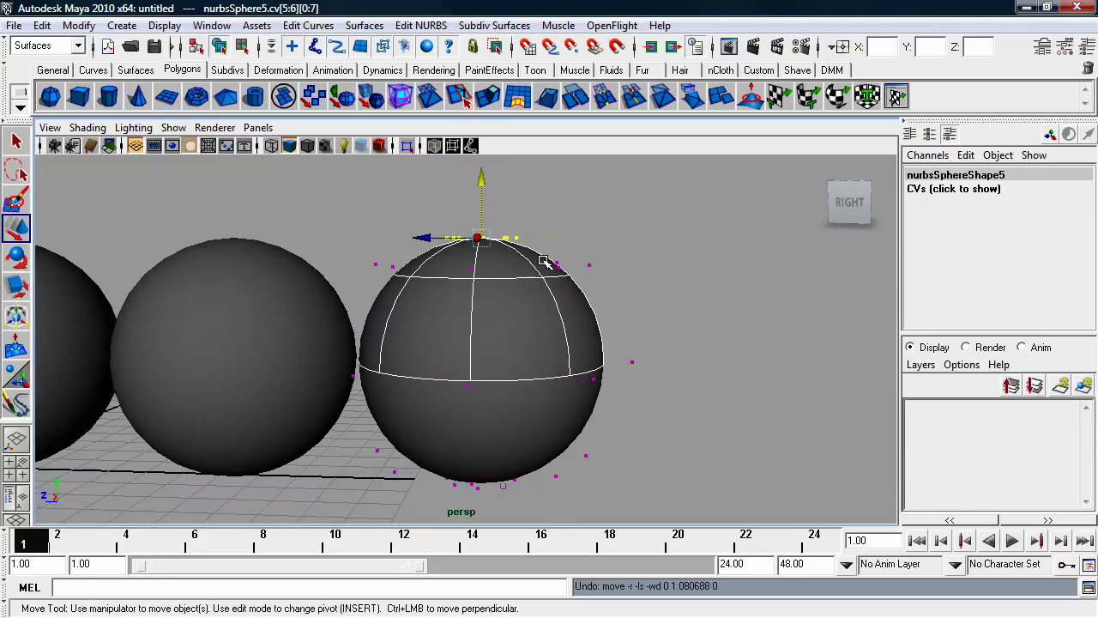
# - Select control vertices on the last sphere's upper outer side, pull them outward along Z and undo the move
pyautogui.click(574, 266)
pyautogui.moveTo(556, 273); pyautogui.dragTo(592, 276)
pyautogui.hotkey('ctrl', 'z')
# - Marquee-select all control vertices of the last sphere, and pick single vertices down its outer side, ending with the outermost one
pyautogui.keyDown('alt'); pyautogui.moveTo(474, 300); pyautogui.dragTo(483, 273); pyautogui.keyUp('alt')
pyautogui.keyDown('alt'); pyautogui.moveTo(483, 273); pyautogui.dragTo(361, 348, button='right'); pyautogui.keyUp('alt')
pyautogui.keyDown('alt'); pyautogui.moveTo(517, 407); pyautogui.dragTo(284, 185, button='right'); pyautogui.keyUp('alt')
pyautogui.moveTo(271, 173); pyautogui.dragTo(613, 496)
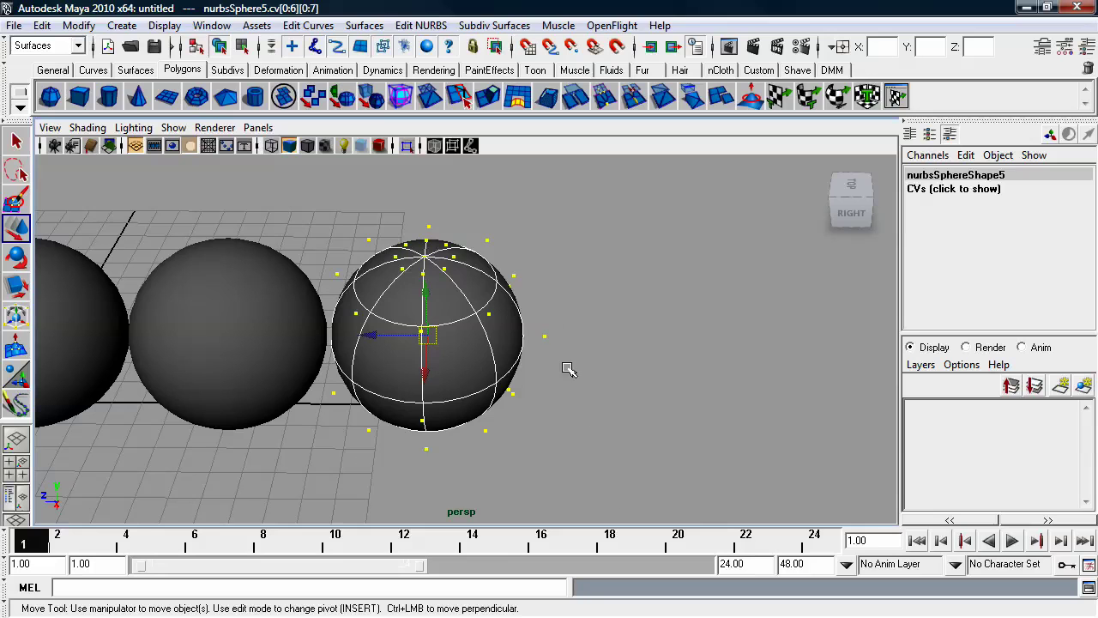
pyautogui.click(492, 237)
pyautogui.click(487, 241)
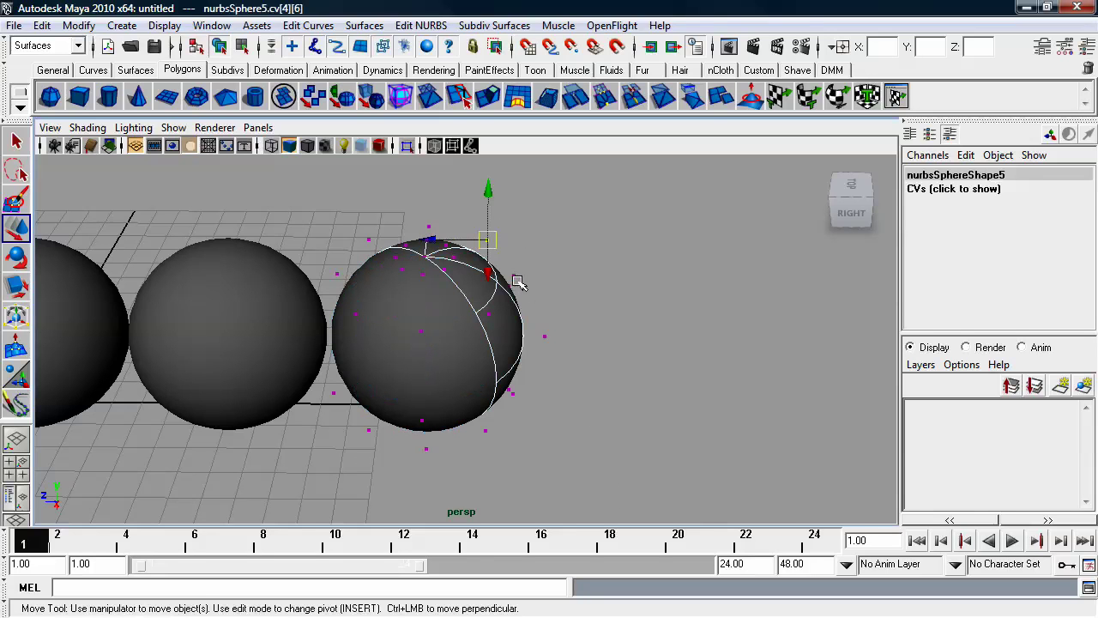
pyautogui.click(515, 276)
pyautogui.click(545, 337)
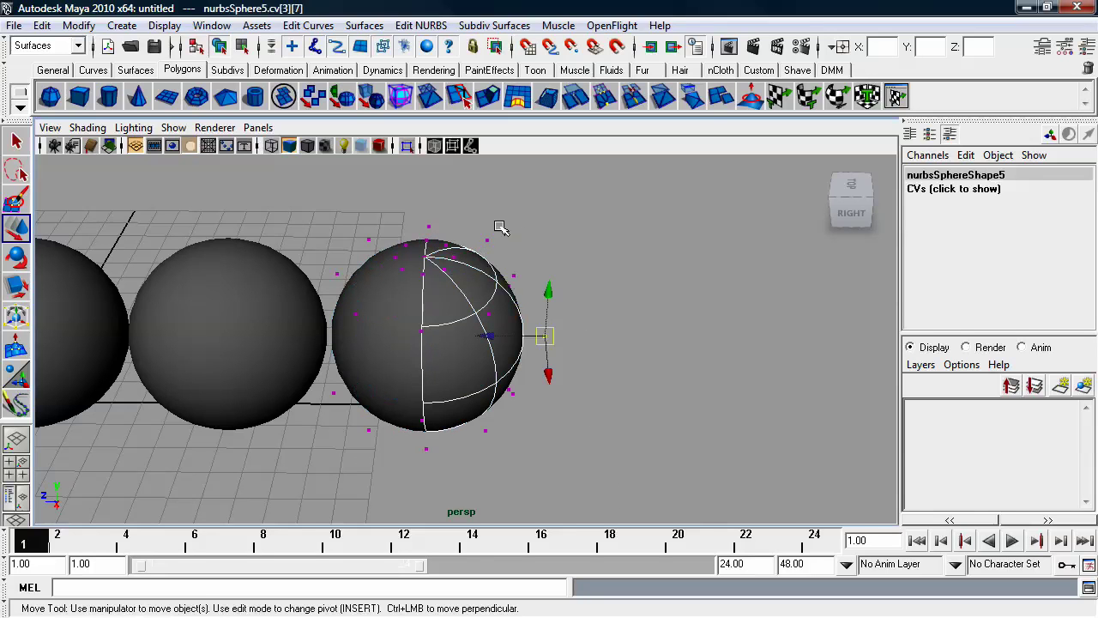
# - Encircle the control vertices on the last sphere's top and inner side with the Lasso Tool
pyautogui.keyDown('alt'); pyautogui.moveTo(518, 233); pyautogui.dragTo(495, 214); pyautogui.keyUp('alt')
pyautogui.keyDown('alt'); pyautogui.moveTo(495, 213); pyautogui.dragTo(519, 259, button='right'); pyautogui.keyUp('alt')
pyautogui.keyDown('alt'); pyautogui.moveTo(519, 259); pyautogui.dragTo(439, 259); pyautogui.keyUp('alt')
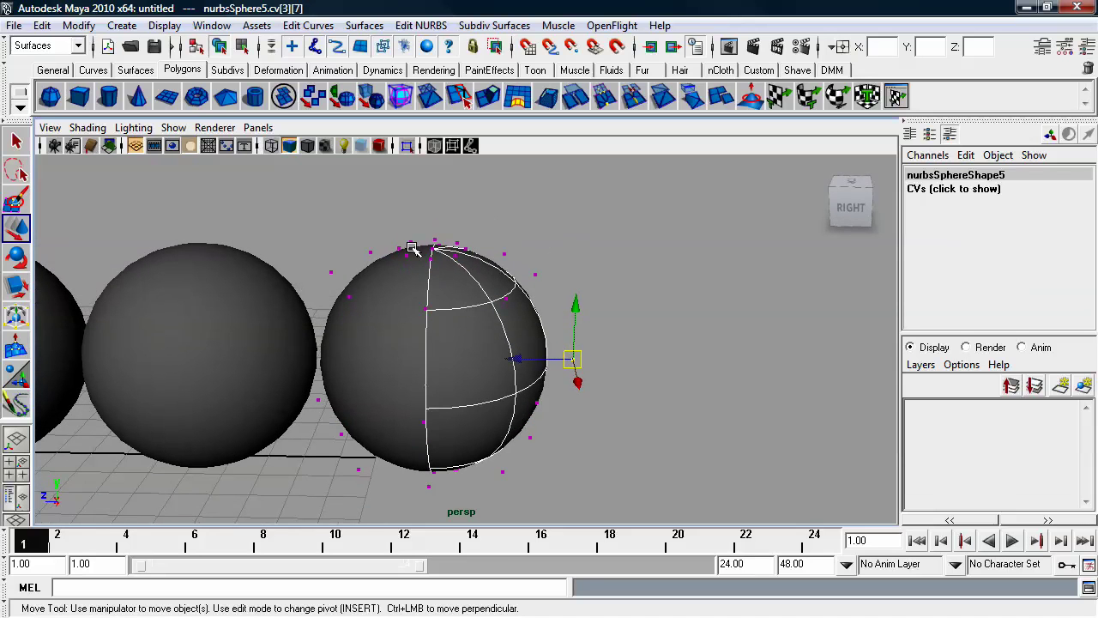
pyautogui.keyDown('alt'); pyautogui.moveTo(549, 285); pyautogui.dragTo(596, 220); pyautogui.keyUp('alt')
pyautogui.keyDown('alt'); pyautogui.moveTo(596, 221); pyautogui.dragTo(568, 232, button='right'); pyautogui.keyUp('alt')
pyautogui.keyDown('alt'); pyautogui.moveTo(568, 233); pyautogui.dragTo(582, 268); pyautogui.keyUp('alt')
pyautogui.keyDown('alt'); pyautogui.moveTo(685, 246); pyautogui.dragTo(654, 261, button='right'); pyautogui.keyUp('alt')
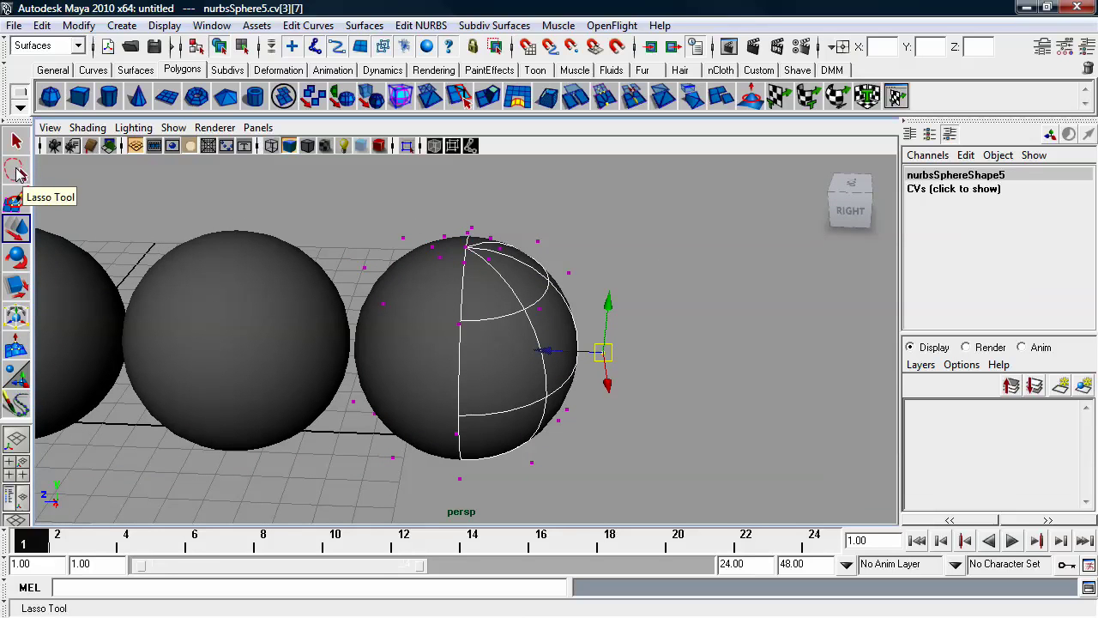
pyautogui.click(17, 170)
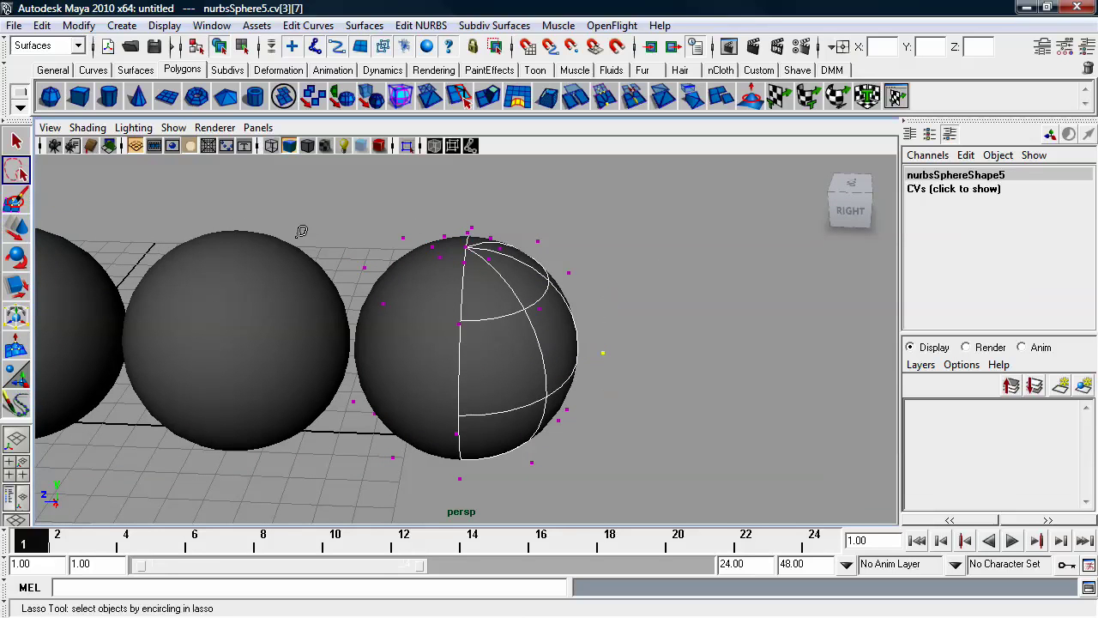
pyautogui.moveTo(519, 206)
pyautogui.keyDown('alt'); pyautogui.mouseDown()
pyautogui.moveTo(466, 206)
pyautogui.moveTo(475, 203)
pyautogui.mouseUp(); pyautogui.keyUp('alt')
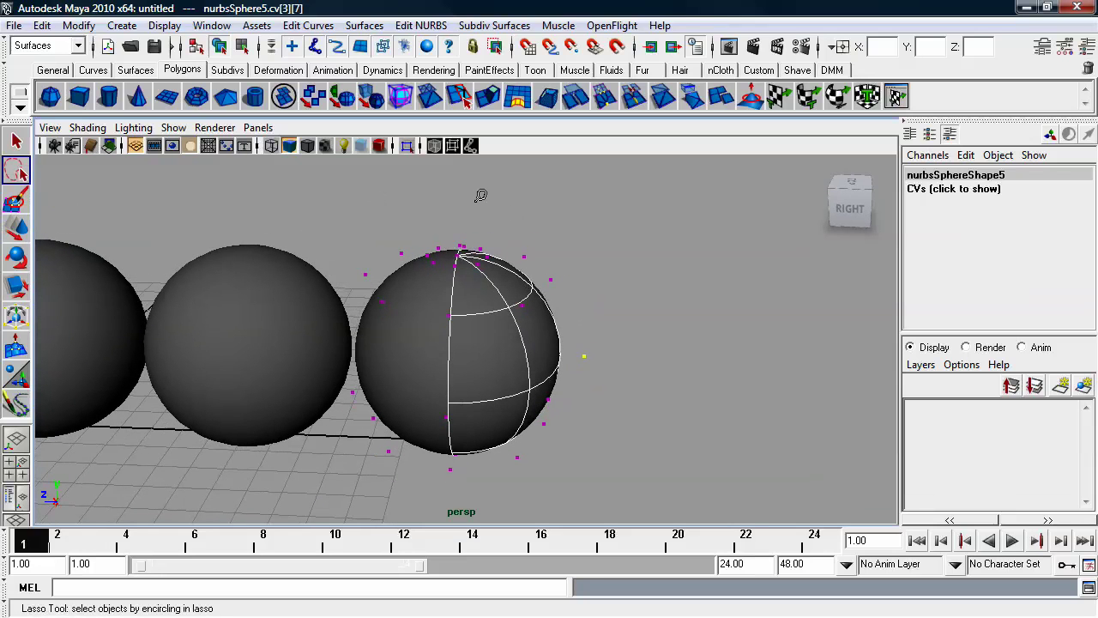
pyautogui.moveTo(397, 199)
pyautogui.mouseDown()
pyautogui.moveTo(364, 224)
pyautogui.moveTo(353, 253)
pyautogui.mouseUp()
pyautogui.moveTo(400, 473); pyautogui.dragTo(435, 451)
pyautogui.moveTo(434, 410)
pyautogui.mouseDown()
pyautogui.moveTo(411, 369)
pyautogui.moveTo(438, 284)
pyautogui.moveTo(549, 321)
pyautogui.moveTo(592, 293)
pyautogui.moveTo(585, 242)
pyautogui.moveTo(480, 202)
pyautogui.mouseUp()
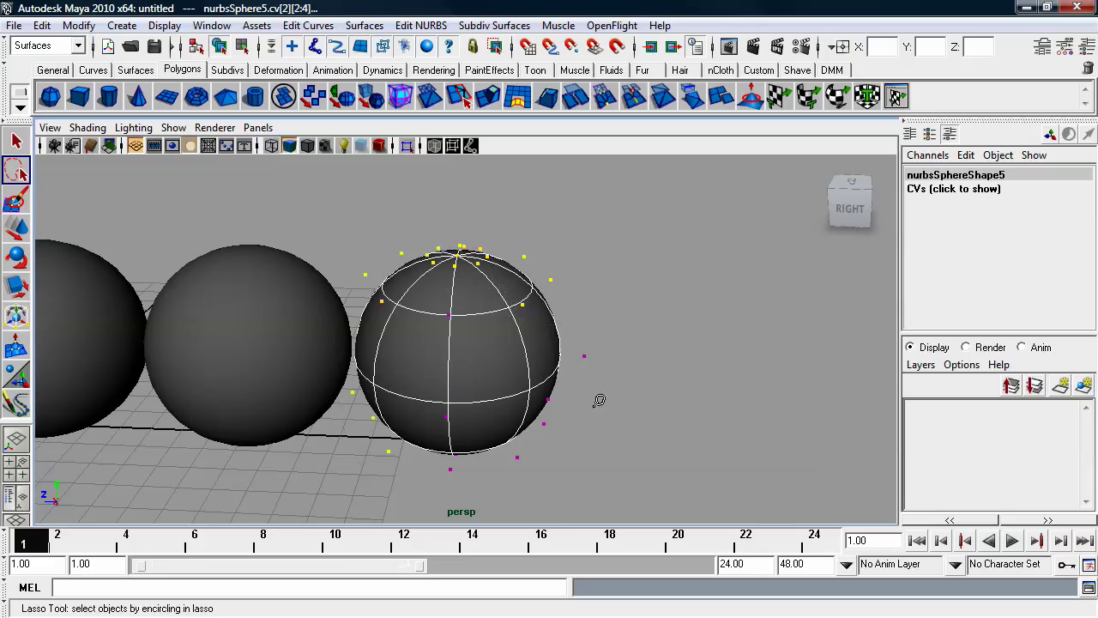
# - Try the Select Tool's rectangular marquee, return to the Lasso Tool and encircle the control vertices on the sphere's outer side
pyautogui.click(18, 143)
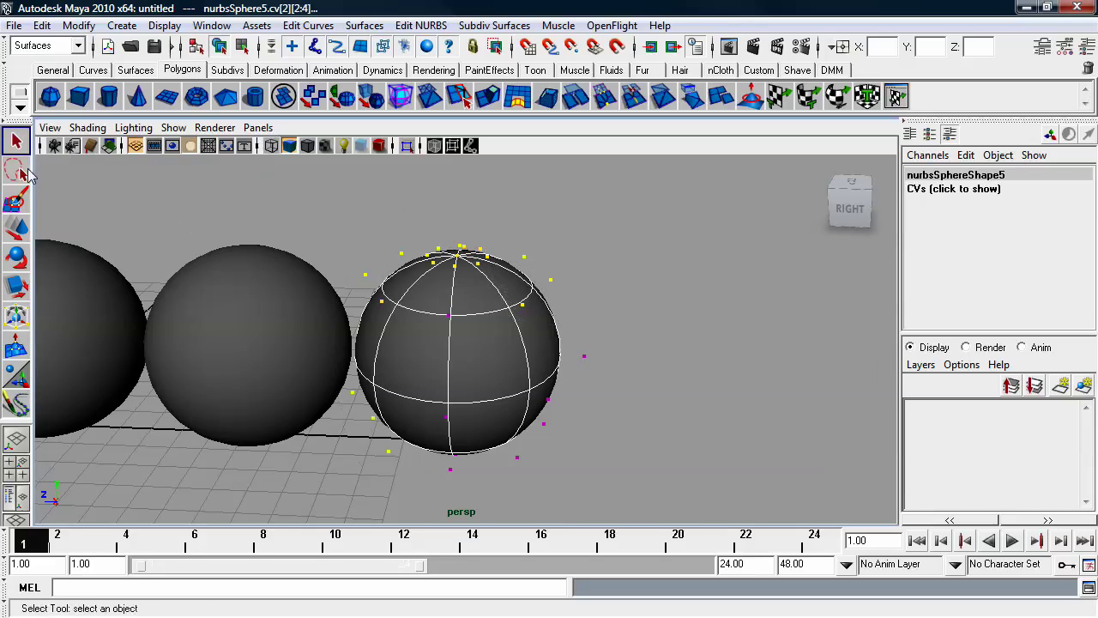
pyautogui.moveTo(345, 254)
pyautogui.mouseDown()
pyautogui.moveTo(638, 522)
pyautogui.moveTo(620, 483)
pyautogui.moveTo(615, 498)
pyautogui.moveTo(365, 250)
pyautogui.mouseUp()
pyautogui.click(18, 170)
pyautogui.keyDown('alt'); pyautogui.moveTo(479, 216); pyautogui.dragTo(523, 207); pyautogui.keyUp('alt')
pyautogui.moveTo(470, 255)
pyautogui.mouseDown()
pyautogui.moveTo(460, 286)
pyautogui.moveTo(426, 313)
pyautogui.moveTo(435, 336)
pyautogui.moveTo(528, 393)
pyautogui.moveTo(549, 422)
pyautogui.moveTo(503, 453)
pyautogui.moveTo(583, 463)
pyautogui.moveTo(652, 241)
pyautogui.mouseUp()
pyautogui.moveTo(668, 425)
pyautogui.keyDown('alt'); pyautogui.mouseDown()
pyautogui.moveTo(570, 292)
pyautogui.moveTo(411, 301)
pyautogui.moveTo(598, 292)
pyautogui.moveTo(622, 277)
pyautogui.moveTo(570, 297)
pyautogui.moveTo(596, 284)
pyautogui.mouseUp(); pyautogui.keyUp('alt')
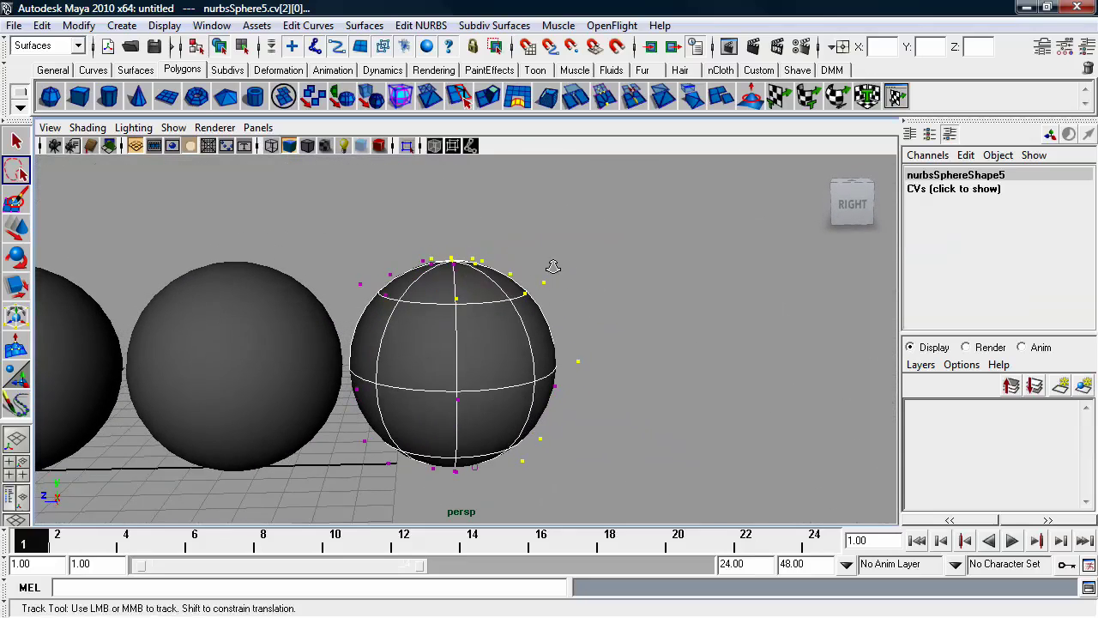
pyautogui.keyDown('alt'); pyautogui.moveTo(549, 260); pyautogui.dragTo(623, 282, button='right'); pyautogui.keyUp('alt')
pyautogui.moveTo(617, 292)
pyautogui.keyDown('alt'); pyautogui.mouseDown(button='middle')
pyautogui.moveTo(619, 268)
pyautogui.moveTo(601, 257)
pyautogui.moveTo(614, 261)
pyautogui.mouseUp(button='middle'); pyautogui.keyUp('alt')
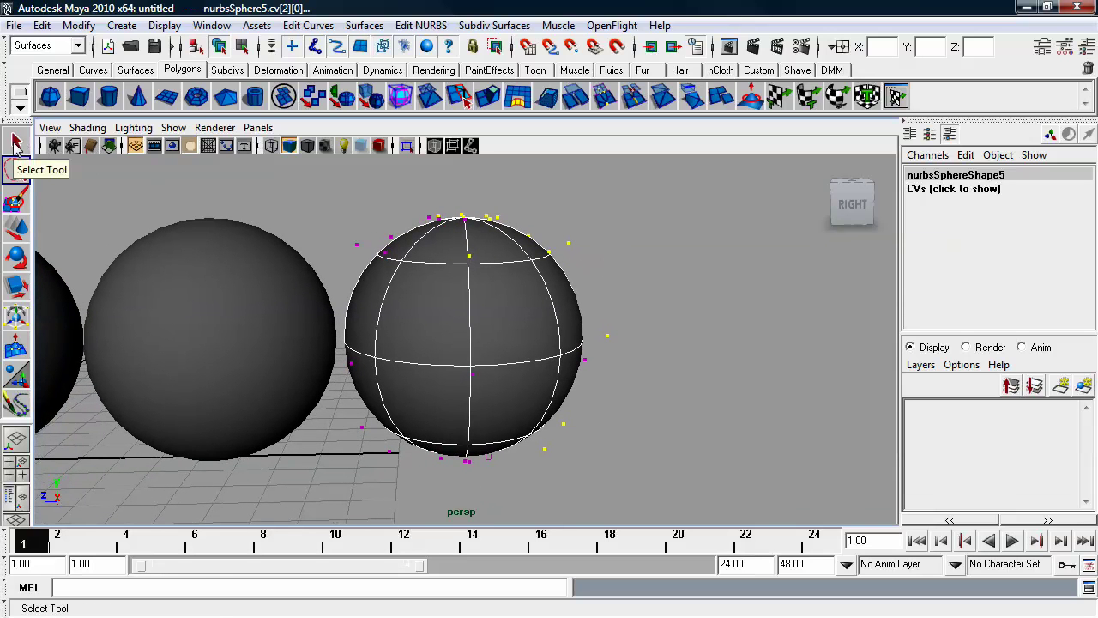
# - Switch to the Select Tool and deselect all control vertices of the last sphere
pyautogui.click(16, 142)
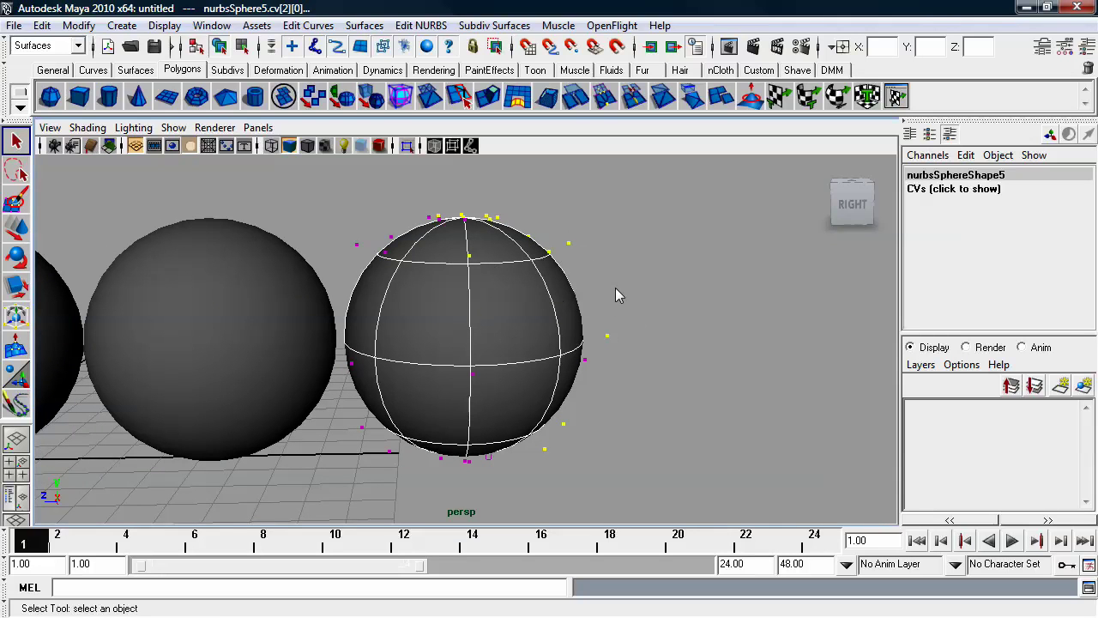
pyautogui.keyDown('alt'); pyautogui.moveTo(618, 254); pyautogui.dragTo(605, 265); pyautogui.keyUp('alt')
pyautogui.keyDown('alt'); pyautogui.moveTo(604, 265); pyautogui.dragTo(581, 330, button='middle'); pyautogui.keyUp('alt')
pyautogui.keyDown('alt'); pyautogui.moveTo(581, 330); pyautogui.dragTo(638, 334, button='right'); pyautogui.keyUp('alt')
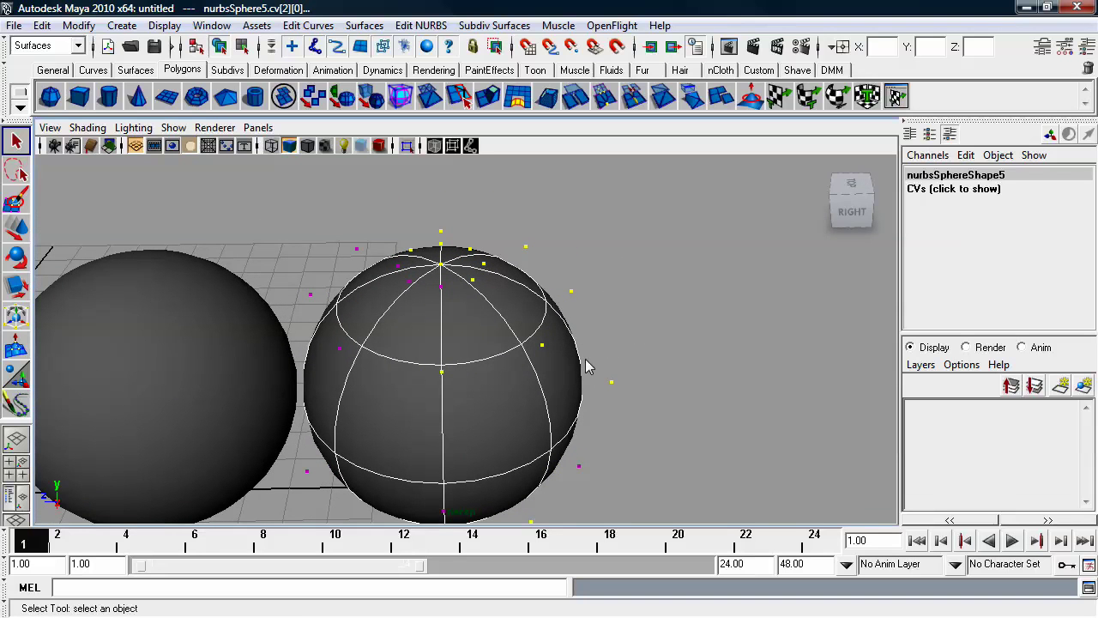
pyautogui.keyDown('alt'); pyautogui.moveTo(627, 326); pyautogui.dragTo(622, 311); pyautogui.keyUp('alt')
pyautogui.keyDown('alt'); pyautogui.moveTo(621, 311); pyautogui.dragTo(520, 302, button='right'); pyautogui.keyUp('alt')
pyautogui.click(631, 294)
pyautogui.keyDown('alt'); pyautogui.moveTo(584, 336); pyautogui.dragTo(583, 304); pyautogui.keyUp('alt')
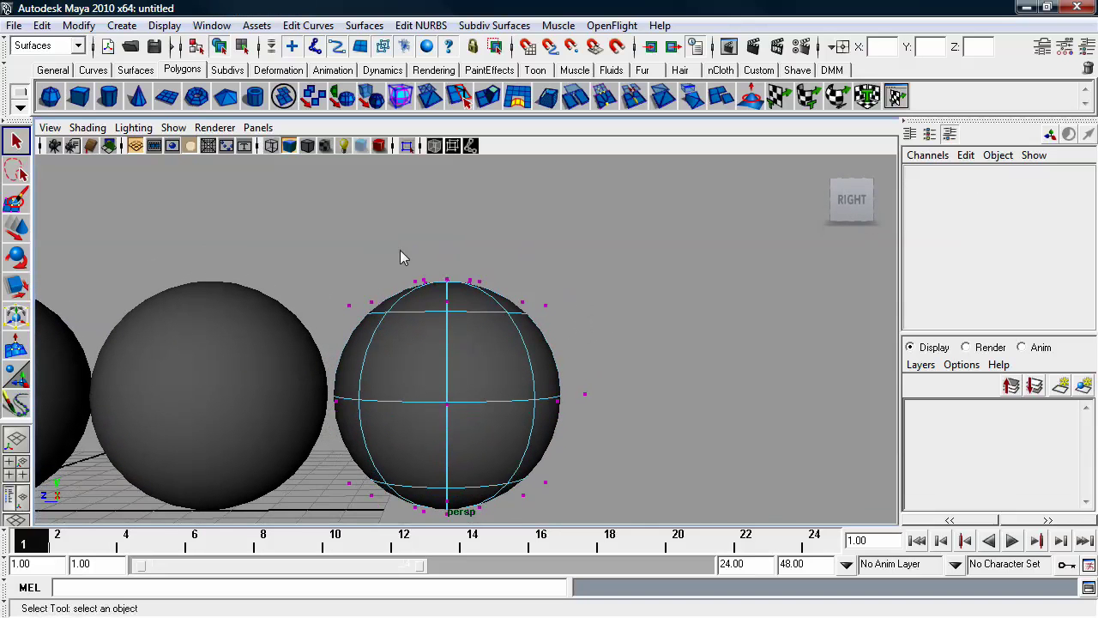
# - Marquee-select the top three rows of control vertices and remove most of the third row from the selection in small groups
pyautogui.moveTo(376, 280); pyautogui.dragTo(637, 326)
pyautogui.keyDown('alt'); pyautogui.moveTo(588, 275); pyautogui.dragTo(575, 319); pyautogui.keyUp('alt')
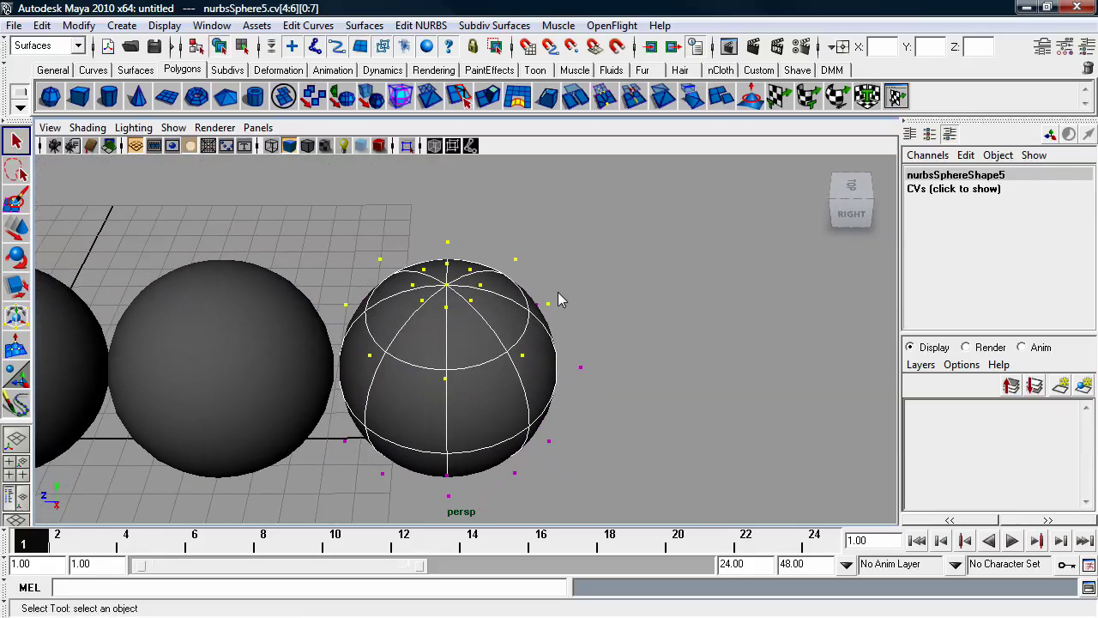
pyautogui.keyDown('alt'); pyautogui.moveTo(528, 343); pyautogui.dragTo(585, 313, button='right'); pyautogui.keyUp('alt')
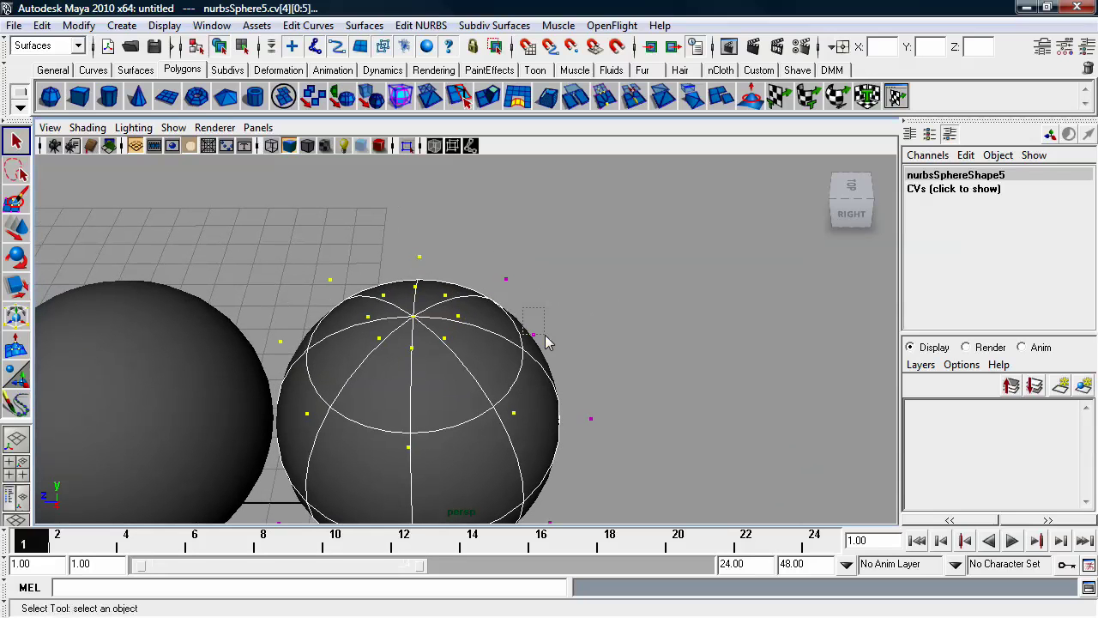
pyautogui.keyDown('shift'); pyautogui.moveTo(573, 370); pyautogui.dragTo(573, 371); pyautogui.keyUp('shift')
pyautogui.keyDown('shift'); pyautogui.moveTo(539, 436); pyautogui.dragTo(539, 438); pyautogui.keyUp('shift')
pyautogui.keyDown('shift'); pyautogui.moveTo(378, 424); pyautogui.dragTo(434, 472); pyautogui.keyUp('shift')
pyautogui.keyDown('shift'); pyautogui.moveTo(322, 447); pyautogui.dragTo(322, 447); pyautogui.keyUp('shift')
pyautogui.keyDown('shift'); pyautogui.moveTo(272, 348); pyautogui.dragTo(293, 369); pyautogui.keyUp('shift')
pyautogui.keyDown('alt'); pyautogui.moveTo(534, 362); pyautogui.dragTo(554, 346); pyautogui.keyUp('alt')
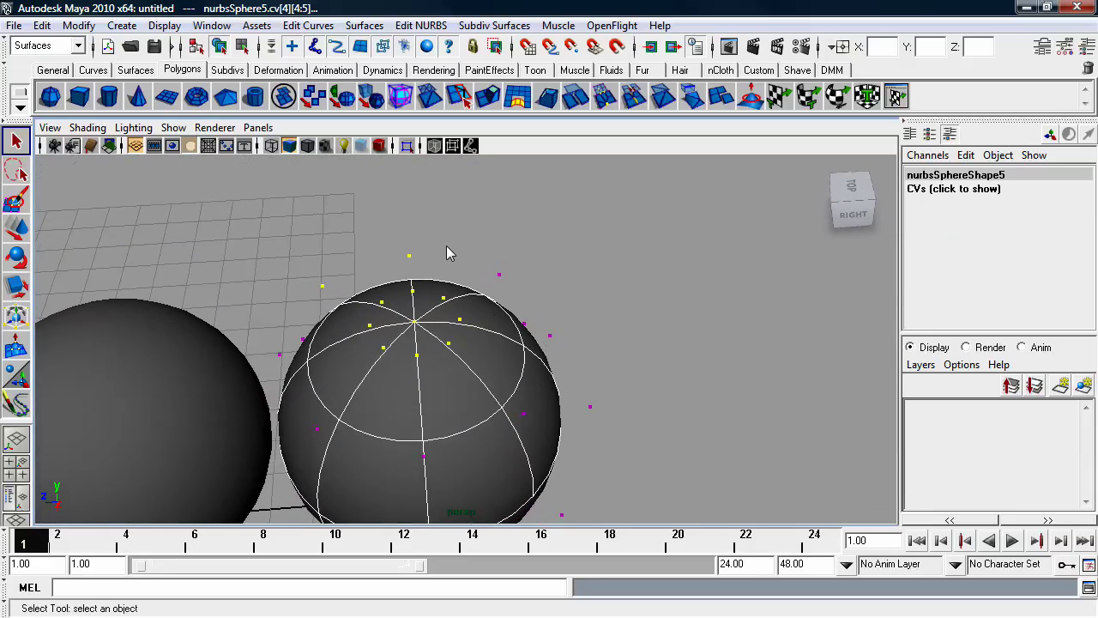
# - Toggle more control vertices around the upper part of the last sphere with small additional marquees
pyautogui.moveTo(494, 303); pyautogui.dragTo(514, 331)
pyautogui.keyDown('alt'); pyautogui.moveTo(556, 378); pyautogui.dragTo(537, 368); pyautogui.keyUp('alt')
pyautogui.keyDown('shift'); pyautogui.moveTo(360, 348); pyautogui.dragTo(433, 444); pyautogui.keyUp('shift')
pyautogui.keyDown('shift'); pyautogui.moveTo(291, 353); pyautogui.dragTo(343, 417); pyautogui.keyUp('shift')
pyautogui.keyDown('shift'); pyautogui.moveTo(259, 291); pyautogui.dragTo(317, 351); pyautogui.keyUp('shift')
# - Reselect the top three rows of control vertices on the last sphere with one wide marquee
pyautogui.keyDown('alt'); pyautogui.moveTo(484, 343); pyautogui.dragTo(486, 320); pyautogui.keyUp('alt')
pyautogui.keyDown('alt'); pyautogui.moveTo(486, 320); pyautogui.dragTo(341, 305, button='right'); pyautogui.keyUp('alt')
pyautogui.keyDown('alt'); pyautogui.moveTo(480, 343); pyautogui.dragTo(571, 370); pyautogui.keyUp('alt')
pyautogui.moveTo(318, 302); pyautogui.dragTo(624, 349)
pyautogui.keyDown('alt'); pyautogui.moveTo(624, 349); pyautogui.dragTo(582, 392, button='right'); pyautogui.keyUp('alt')
pyautogui.keyDown('alt'); pyautogui.moveTo(582, 392); pyautogui.dragTo(568, 335, button='middle'); pyautogui.keyUp('alt')
pyautogui.keyDown('alt'); pyautogui.moveTo(568, 335); pyautogui.dragTo(556, 319); pyautogui.keyUp('alt')
pyautogui.moveTo(557, 321)
pyautogui.keyDown('alt'); pyautogui.mouseDown(button='right')
pyautogui.moveTo(620, 338)
pyautogui.moveTo(552, 321)
pyautogui.mouseUp(button='right'); pyautogui.keyUp('alt')
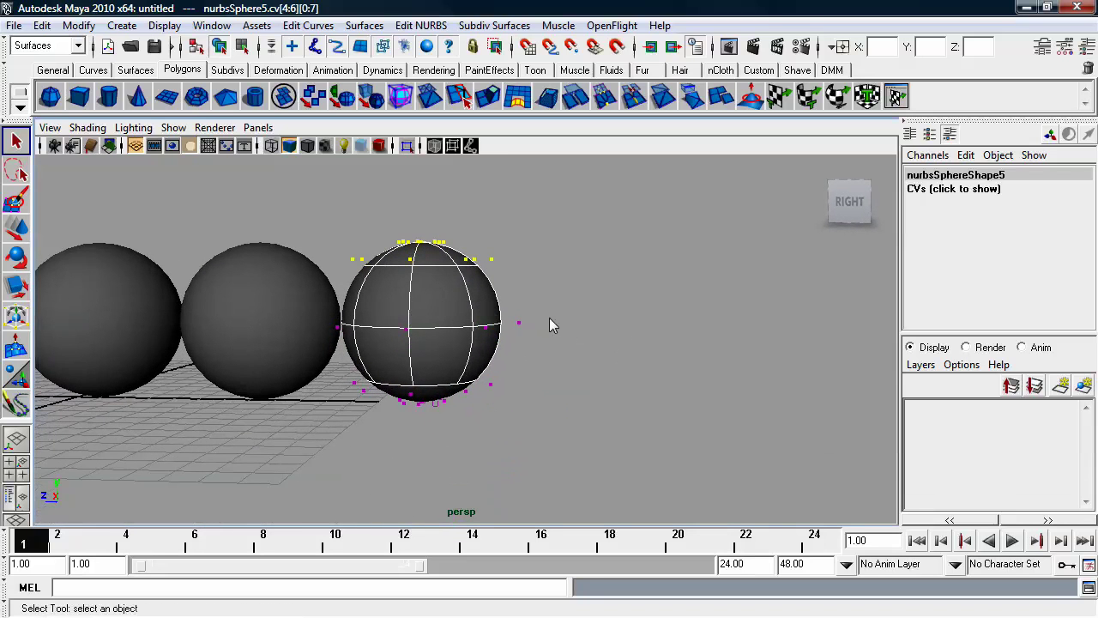
# - Invert the control vertex selection to the sphere's lower rows with a toggle marquee around the whole sphere
pyautogui.moveTo(273, 185); pyautogui.dragTo(590, 474)
pyautogui.keyDown('alt'); pyautogui.moveTo(381, 197); pyautogui.dragTo(380, 243); pyautogui.keyUp('alt')
pyautogui.keyDown('alt'); pyautogui.moveTo(380, 243); pyautogui.dragTo(420, 272, button='middle'); pyautogui.keyUp('alt')
pyautogui.keyDown('alt'); pyautogui.moveTo(419, 272); pyautogui.dragTo(555, 280, button='right'); pyautogui.keyUp('alt')
pyautogui.keyDown('alt'); pyautogui.moveTo(556, 280); pyautogui.dragTo(626, 323, button='middle'); pyautogui.keyUp('alt')
pyautogui.keyDown('alt'); pyautogui.moveTo(626, 324); pyautogui.dragTo(616, 287); pyautogui.keyUp('alt')
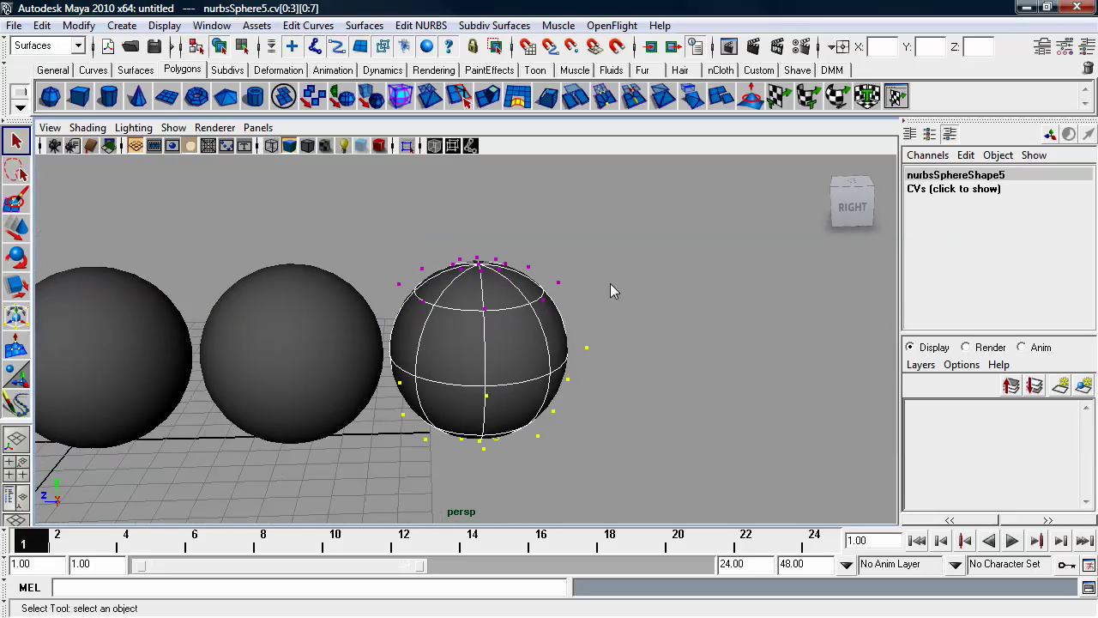
# - Try the deselecting marquee, select the sphere's lower outer control vertices and toggle neighbouring groups in the selection
pyautogui.keyDown('ctrl'); pyautogui.moveTo(635, 400); pyautogui.dragTo(635, 401); pyautogui.keyUp('ctrl')
pyautogui.moveTo(533, 334); pyautogui.dragTo(617, 467)
pyautogui.moveTo(493, 360); pyautogui.dragTo(587, 493)
pyautogui.keyDown('shift'); pyautogui.moveTo(469, 380); pyautogui.dragTo(560, 470); pyautogui.keyUp('shift')
pyautogui.keyDown('shift'); pyautogui.moveTo(495, 334); pyautogui.dragTo(594, 405); pyautogui.keyUp('shift')
# - Add all remaining control vertices of the last sphere to the selection with overlapping additive marquees
pyautogui.keyDown('ctrl'); pyautogui.keyDown('shift'); pyautogui.moveTo(547, 289); pyautogui.dragTo(626, 379); pyautogui.keyUp('shift'); pyautogui.keyUp('ctrl')
pyautogui.keyDown('ctrl'); pyautogui.keyDown('shift'); pyautogui.moveTo(417, 211); pyautogui.dragTo(611, 458); pyautogui.keyUp('shift'); pyautogui.keyUp('ctrl')
pyautogui.keyDown('ctrl'); pyautogui.keyDown('shift'); pyautogui.moveTo(383, 215); pyautogui.dragTo(529, 480); pyautogui.keyUp('shift'); pyautogui.keyUp('ctrl')
pyautogui.keyDown('alt'); pyautogui.moveTo(437, 277); pyautogui.dragTo(582, 293, button='middle'); pyautogui.keyUp('alt')
pyautogui.keyDown('alt'); pyautogui.moveTo(582, 294); pyautogui.dragTo(556, 322, button='right'); pyautogui.keyUp('alt')
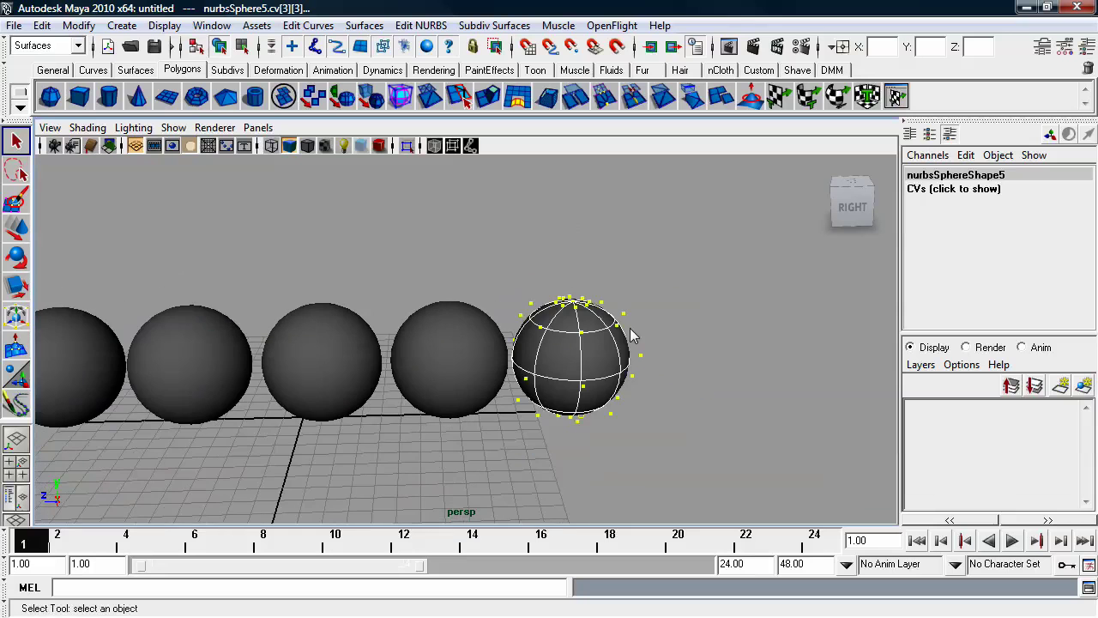
pyautogui.keyDown('alt'); pyautogui.moveTo(599, 401); pyautogui.dragTo(605, 378, button='right'); pyautogui.keyUp('alt')
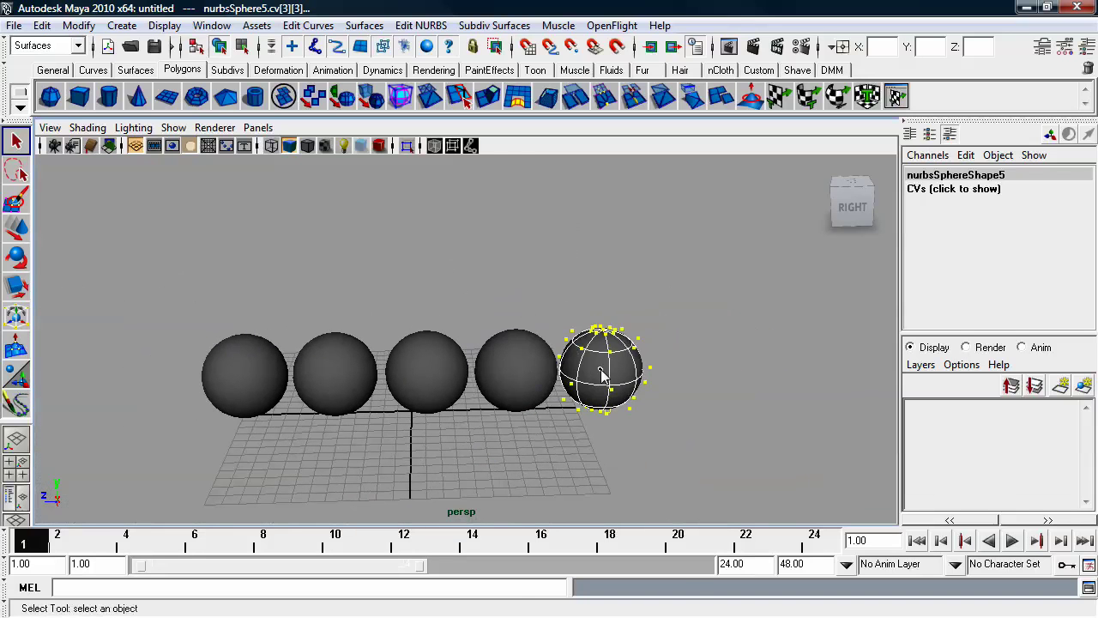
# - Return the last sphere to Object Mode and clear the selection
pyautogui.rightClick(601, 316)
pyautogui.moveTo(634, 313); pyautogui.dragTo(638, 292, button='right')
pyautogui.click(554, 299)
# - Select the five spheres one at a time from the last copy back to the original sphere
pyautogui.click(570, 352)
pyautogui.click(520, 354)
pyautogui.click(434, 356)
pyautogui.click(333, 358)
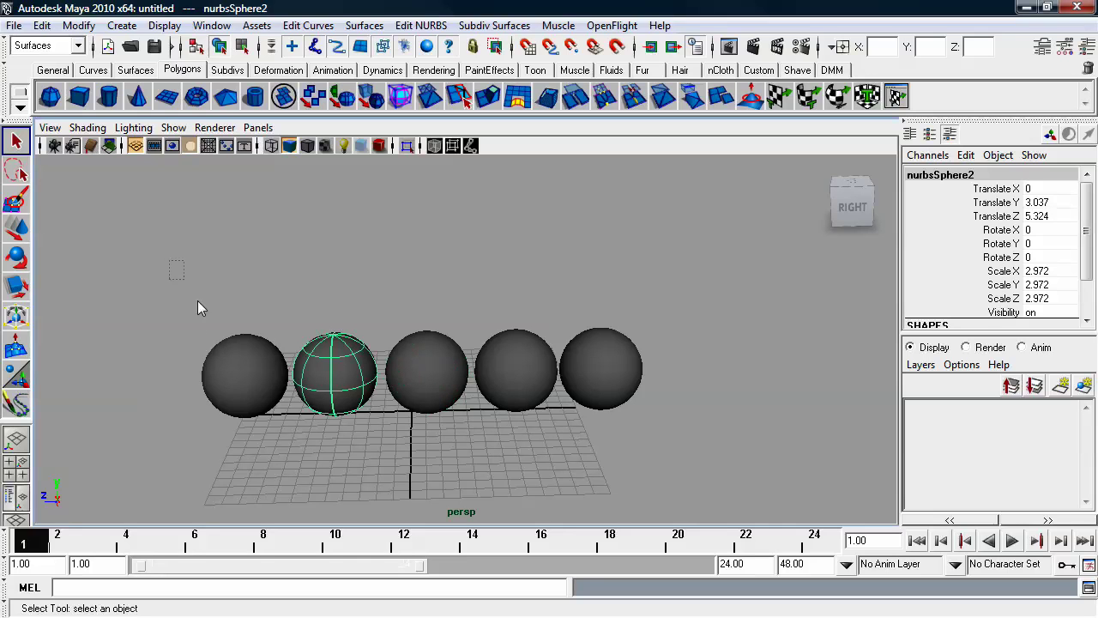
pyautogui.click(258, 416)
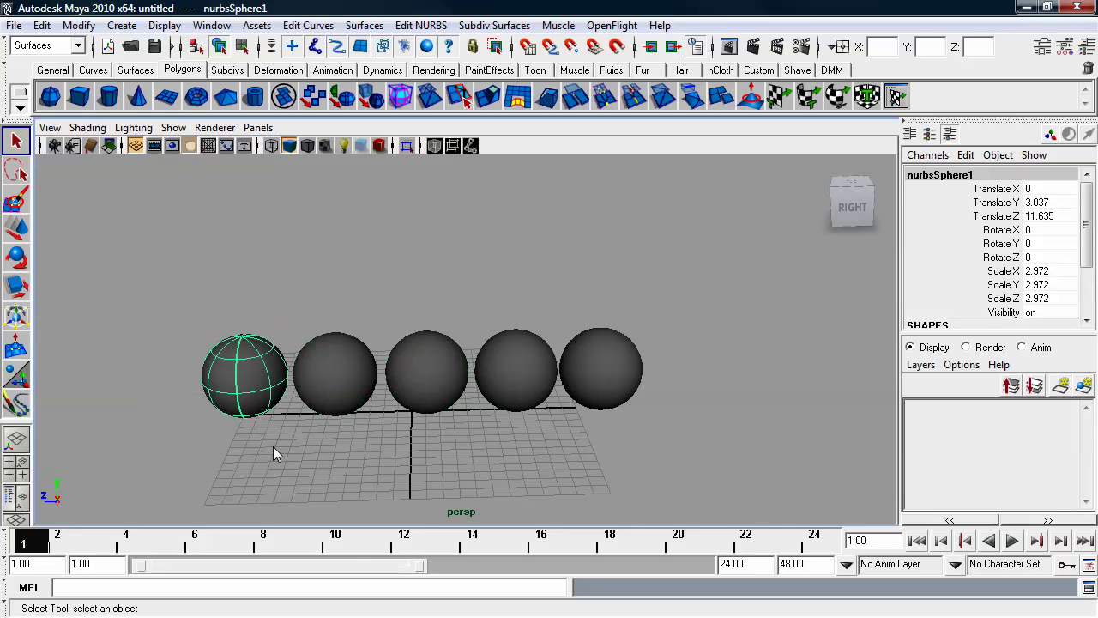
# - Marquee-select progressively more spheres from the original sphere onward until all five are selected
pyautogui.moveTo(183, 282); pyautogui.dragTo(334, 455)
pyautogui.moveTo(243, 318); pyautogui.dragTo(418, 437)
pyautogui.moveTo(213, 278); pyautogui.dragTo(505, 463)
pyautogui.moveTo(231, 249); pyautogui.dragTo(643, 447)
# - Remove the three middle spheres from the selection one after another, keeping both end spheres selected
pyautogui.keyDown('shift'); pyautogui.moveTo(548, 272); pyautogui.dragTo(528, 413); pyautogui.keyUp('shift')
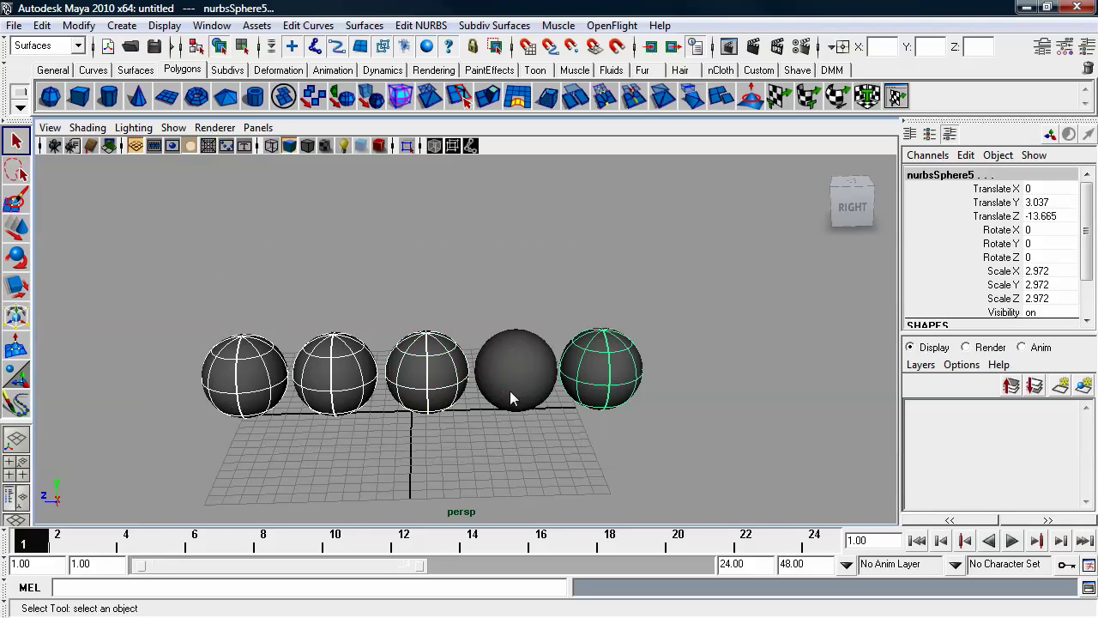
pyautogui.keyDown('shift'); pyautogui.moveTo(429, 375); pyautogui.dragTo(391, 365); pyautogui.keyUp('shift')
pyautogui.keyDown('shift'); pyautogui.moveTo(342, 393); pyautogui.dragTo(348, 405); pyautogui.keyUp('shift')
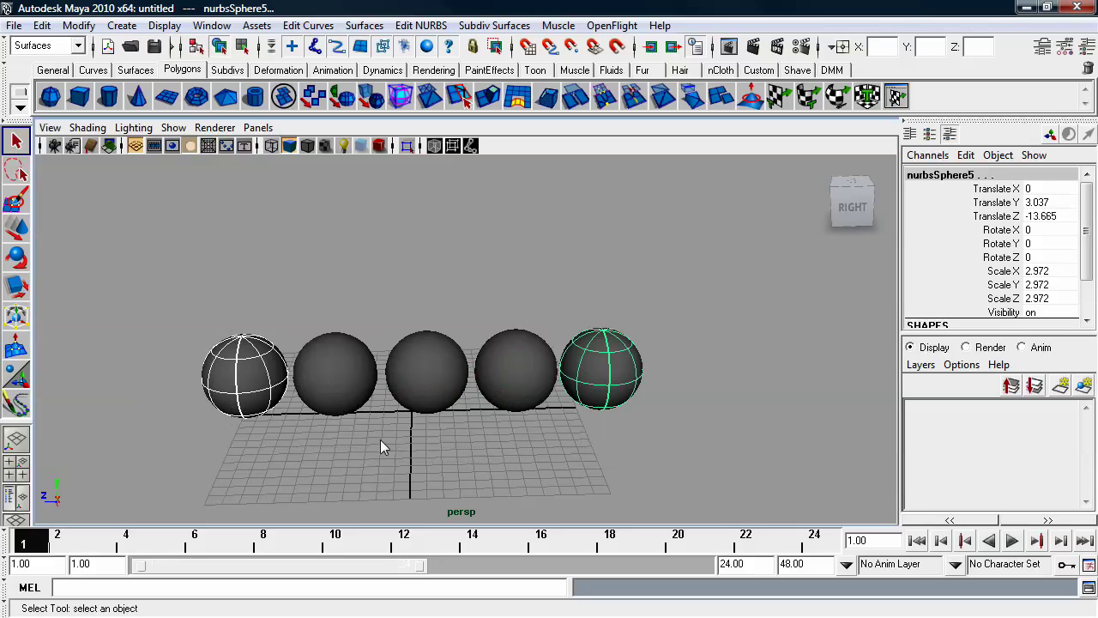
# - Toggle the sphere selection with overlapping marquees, ending with the first, third and fourth spheres selected
pyautogui.keyDown('shift'); pyautogui.moveTo(147, 257); pyautogui.dragTo(734, 485); pyautogui.keyUp('shift')
pyautogui.keyDown('shift'); pyautogui.moveTo(422, 258); pyautogui.dragTo(686, 483); pyautogui.keyUp('shift')
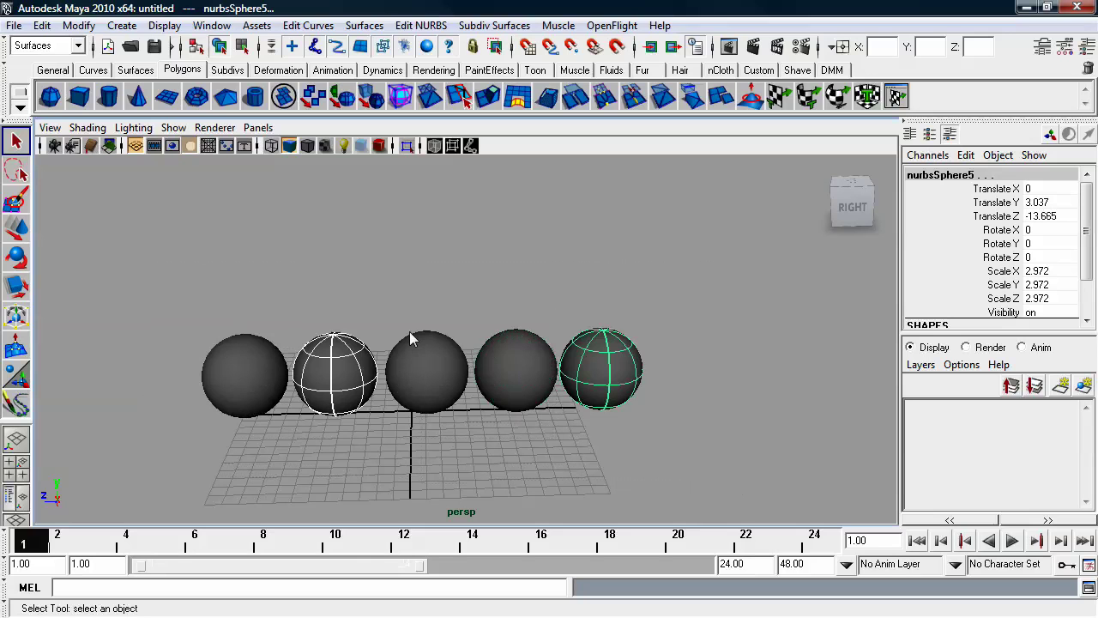
pyautogui.keyDown('shift'); pyautogui.moveTo(176, 237); pyautogui.dragTo(761, 501); pyautogui.keyUp('shift')
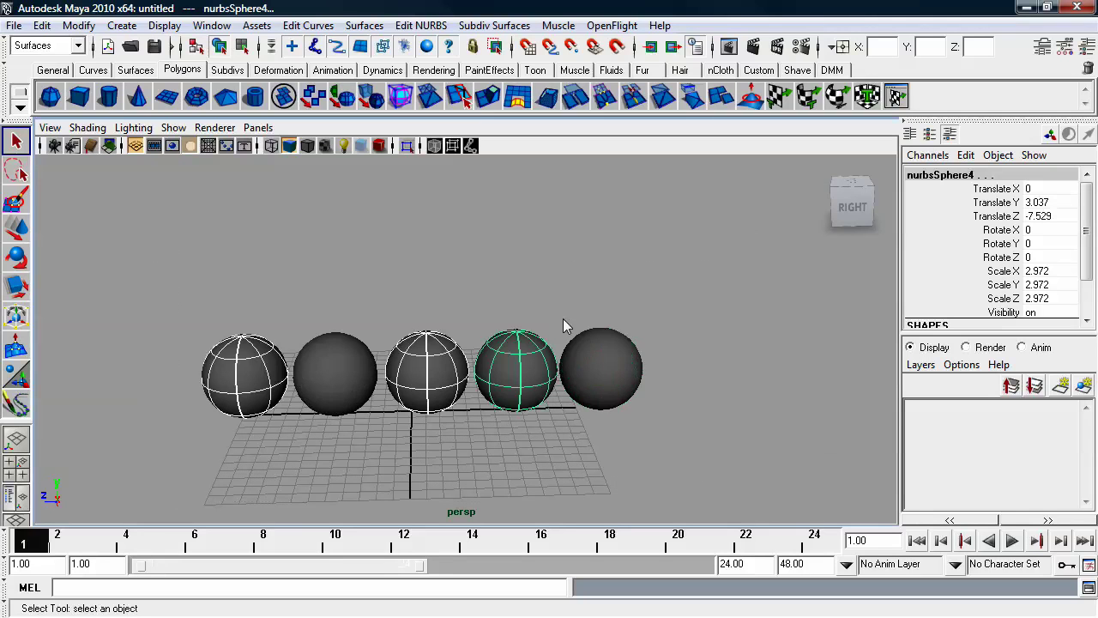